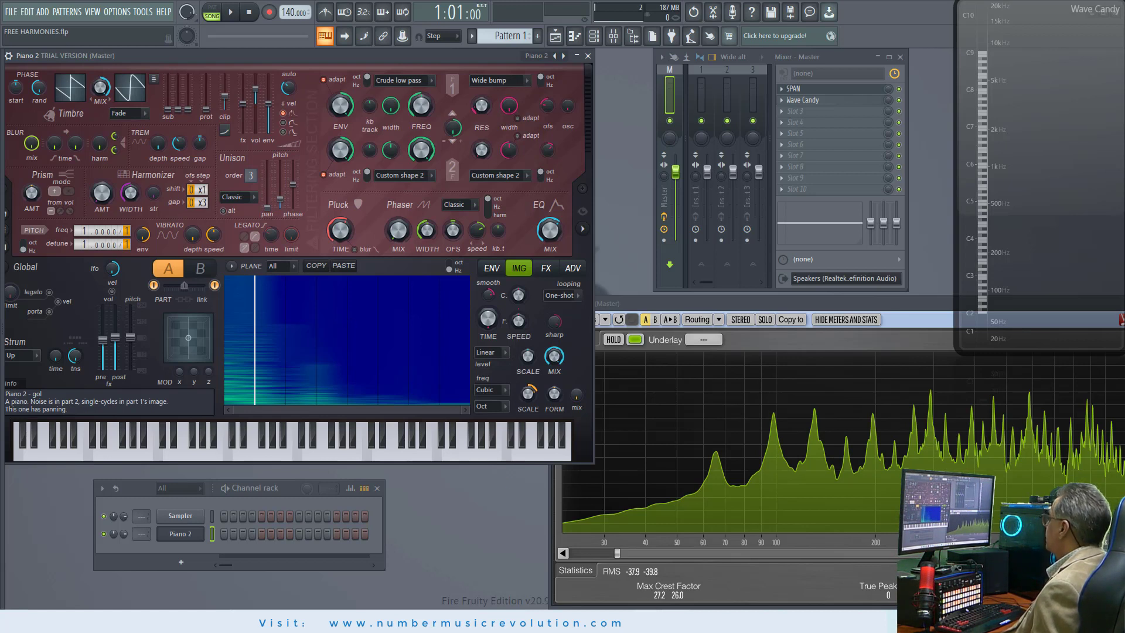
pyautogui.hotkey('alt', 'Tab')
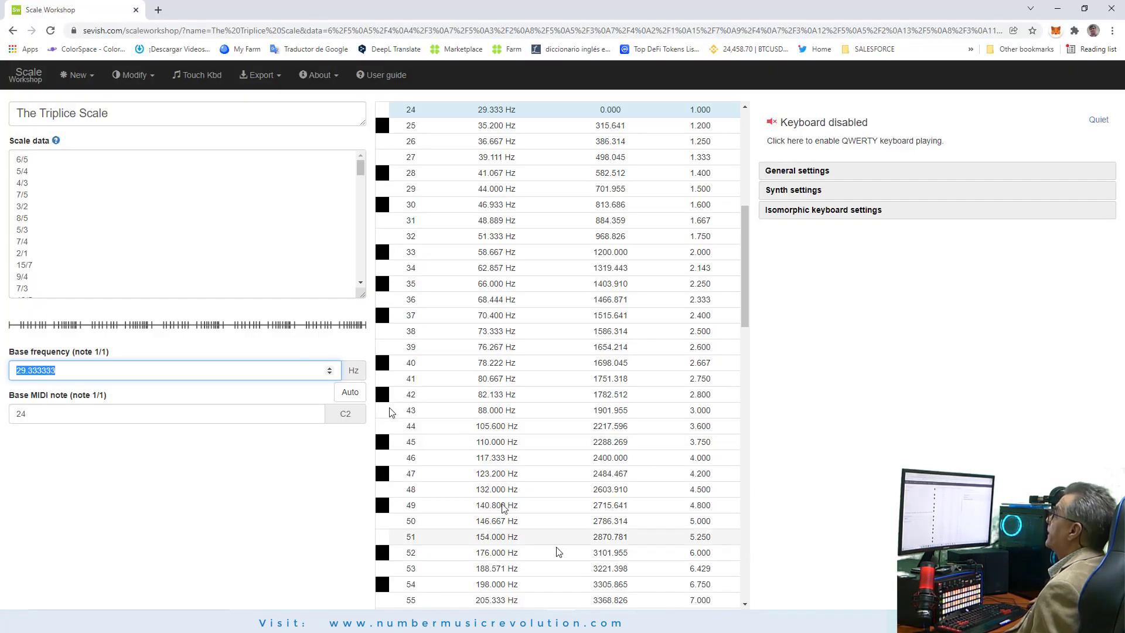
pyautogui.moveTo(118, 181)
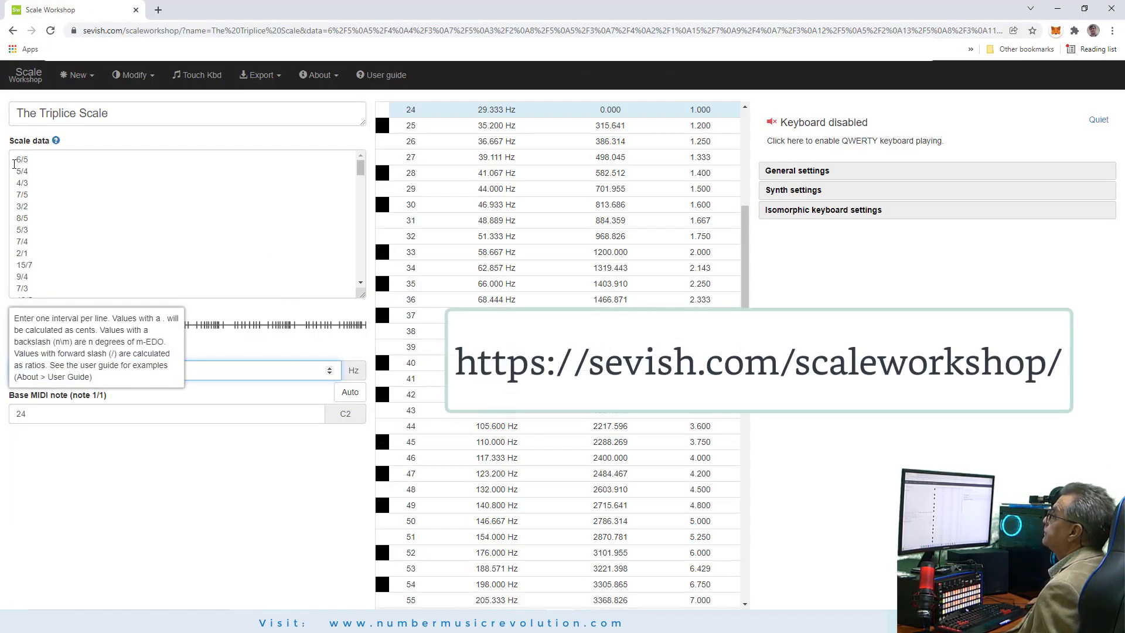
pyautogui.moveTo(14, 164); pyautogui.dragTo(35, 314)
pyautogui.click(52, 275)
pyautogui.scroll(-1, 52, 276)
pyautogui.scroll(12, 53, 276)
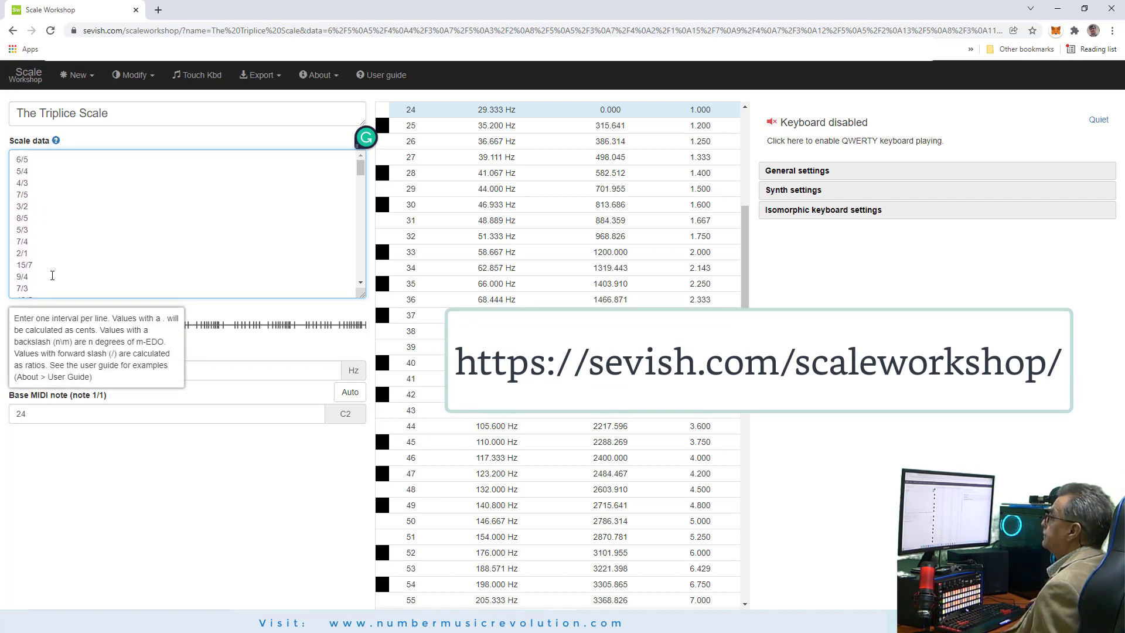
pyautogui.moveTo(30, 176); pyautogui.dragTo(29, 226)
pyautogui.click(36, 187)
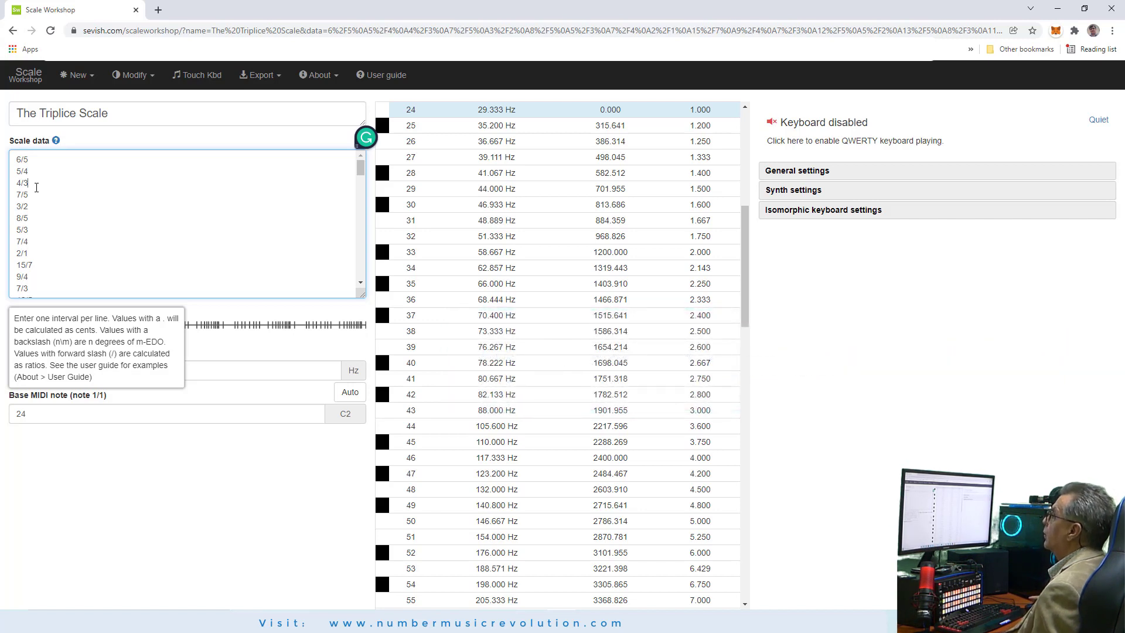
pyautogui.click(201, 368)
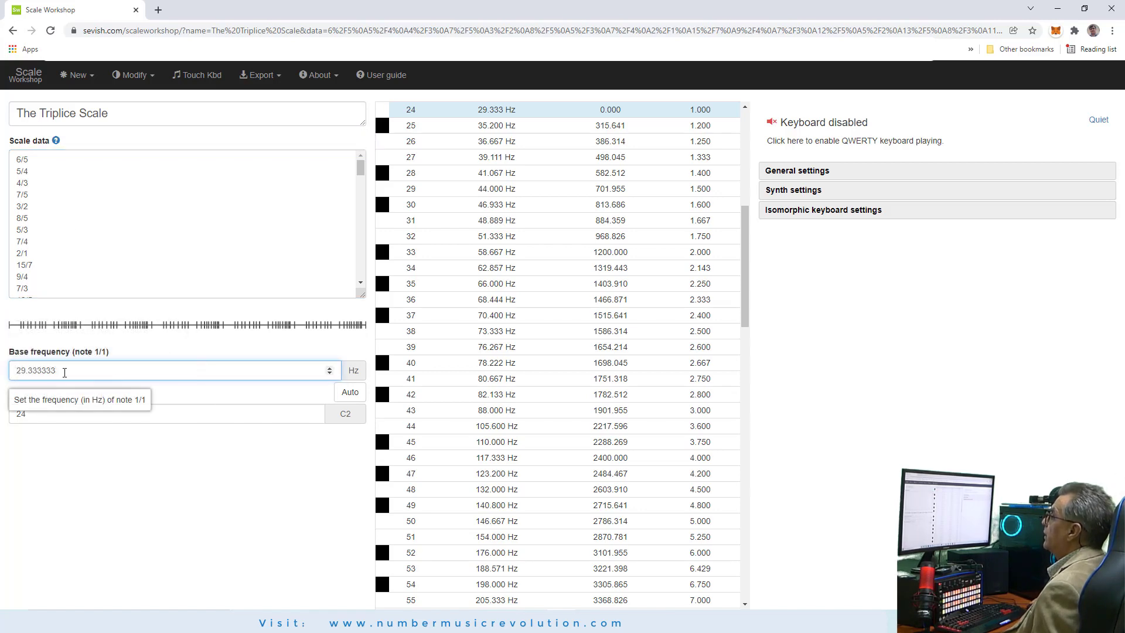
pyautogui.moveTo(56, 371); pyautogui.dragTo(12, 371)
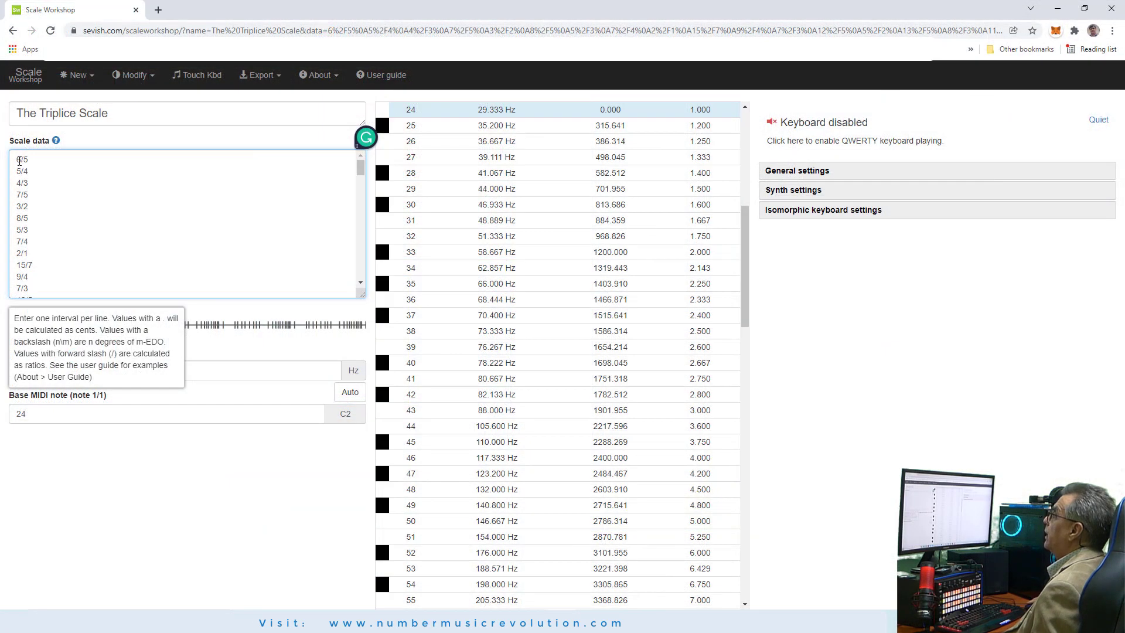
pyautogui.moveTo(16, 157); pyautogui.dragTo(35, 296)
pyautogui.scroll(3, 52, 258)
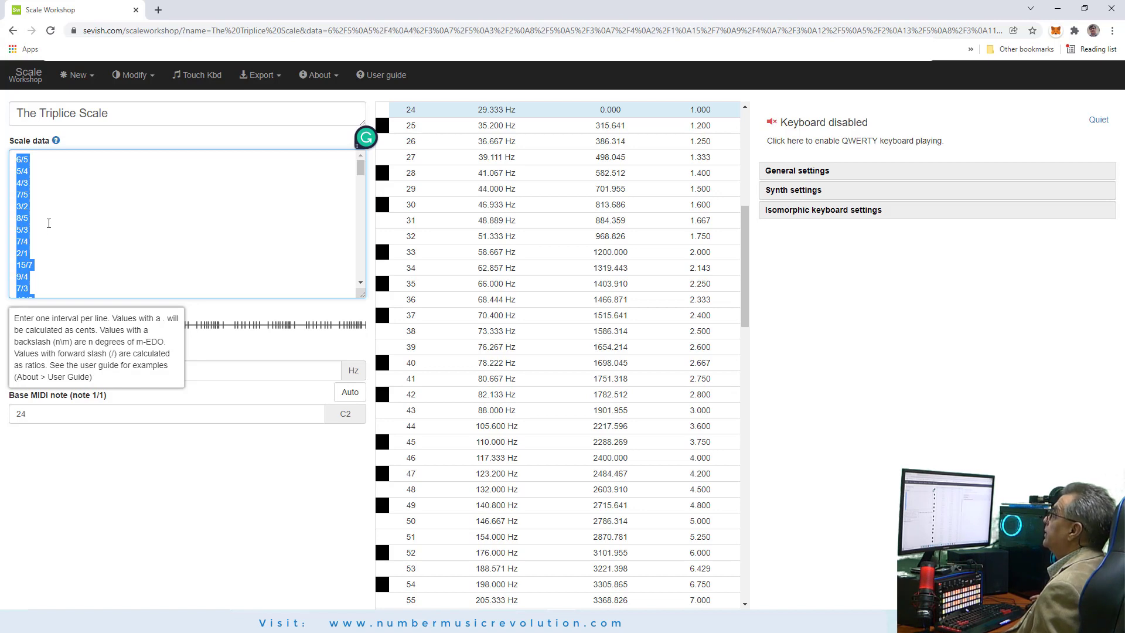
pyautogui.click(39, 192)
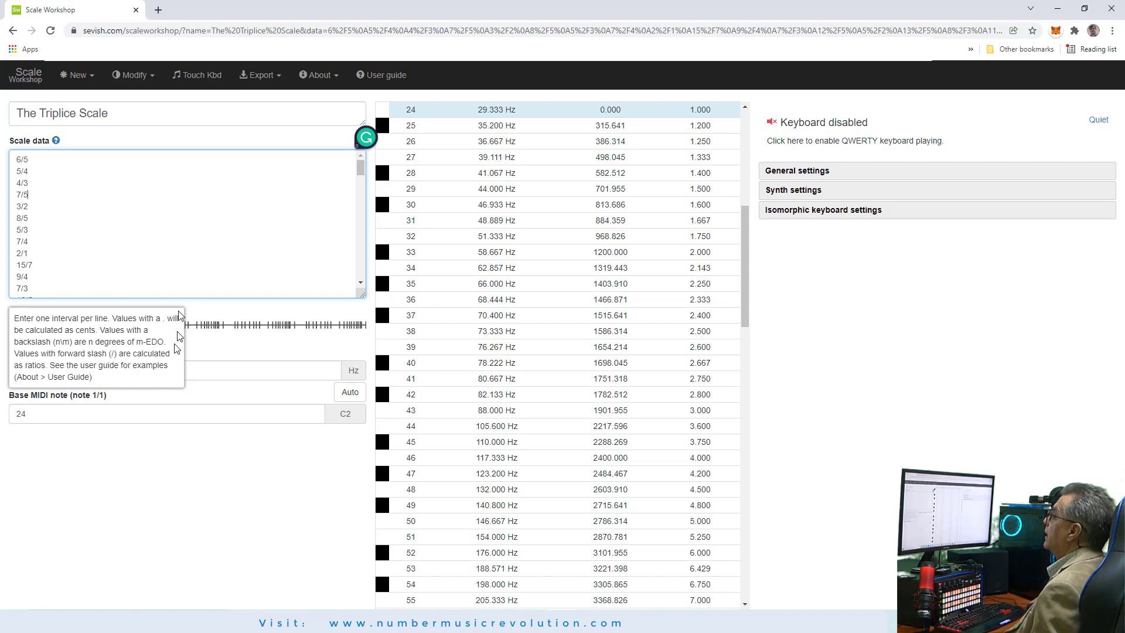
pyautogui.click(97, 415)
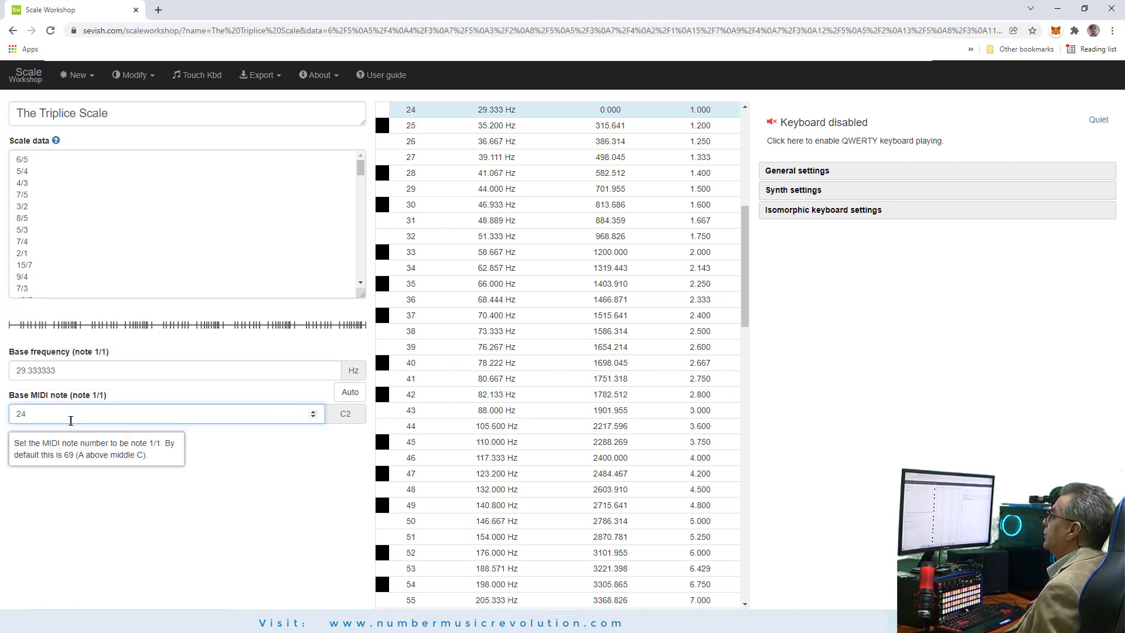
pyautogui.moveTo(51, 416); pyautogui.dragTo(4, 413)
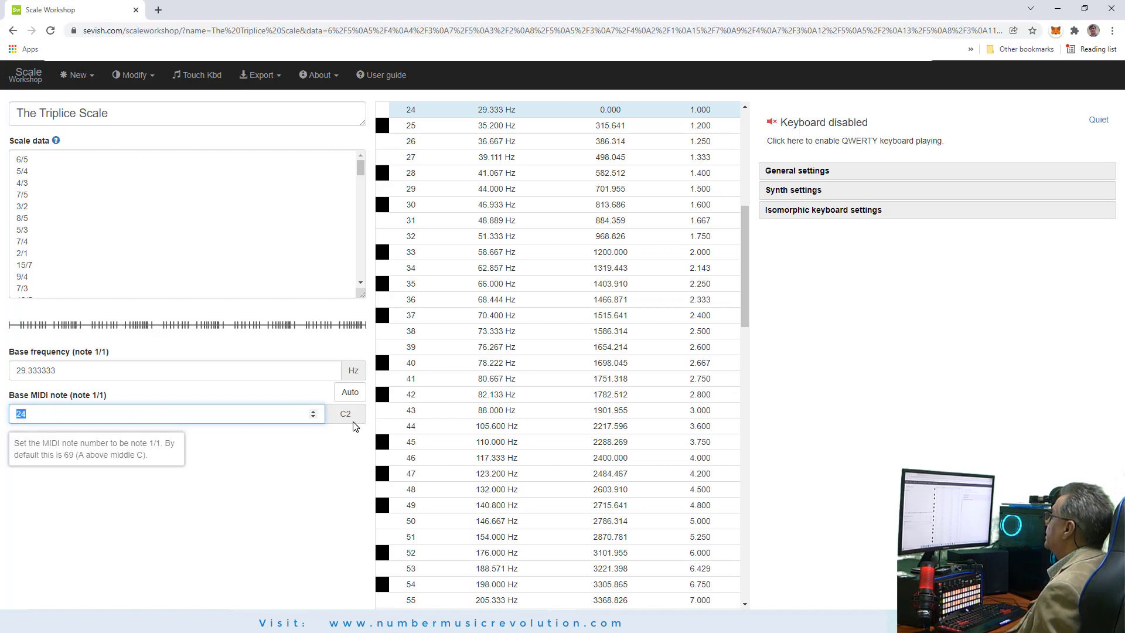
pyautogui.click(109, 252)
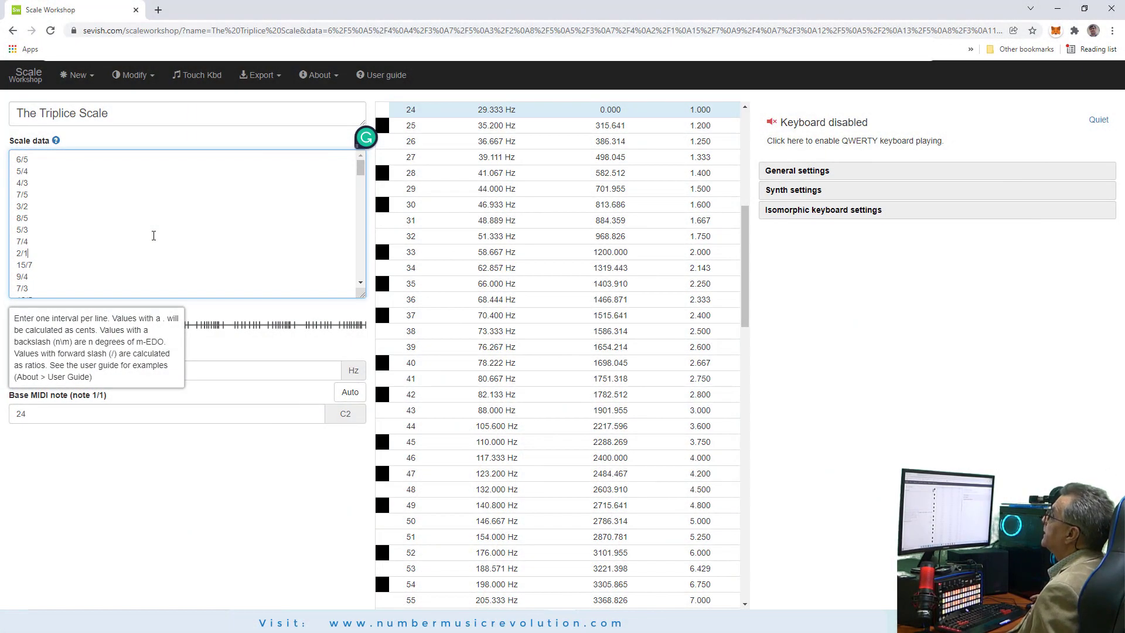
# Step: Export the Triplice scale as Harmor pitch map TRIPLICE 29-3 Ref A4-440.fnv, replacing the existing file
pyautogui.click(88, 184)
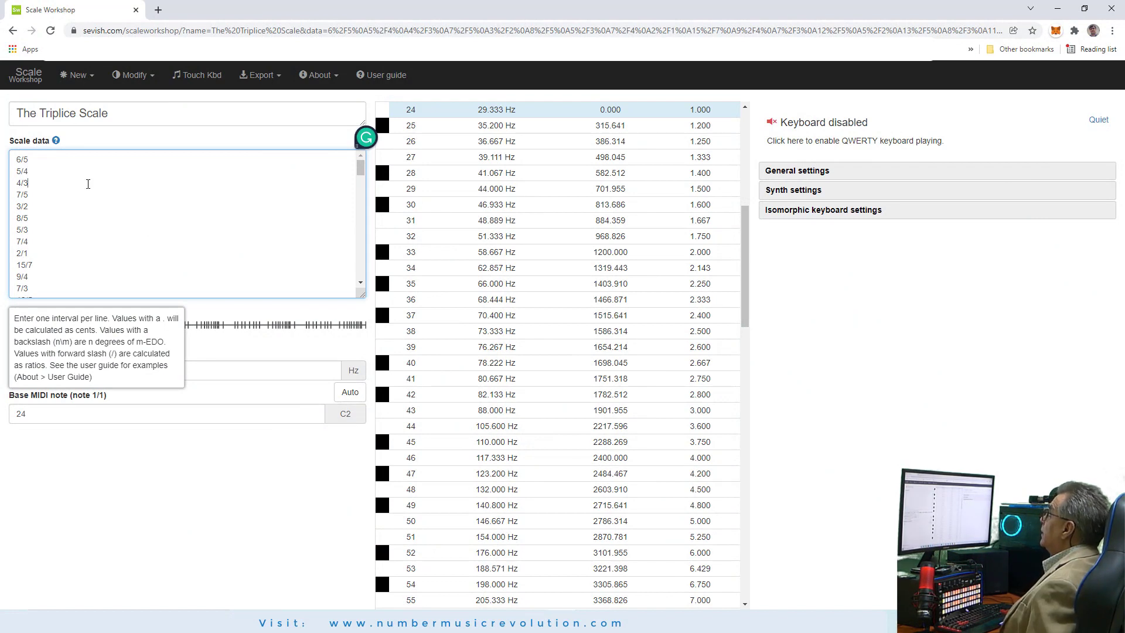
pyautogui.click(279, 78)
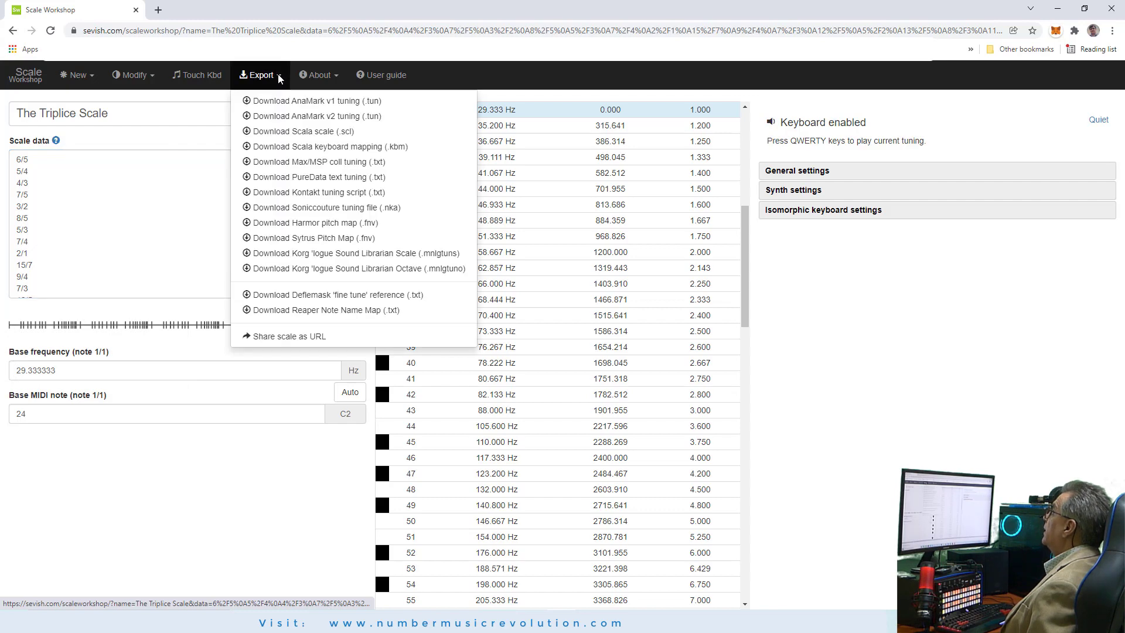
pyautogui.click(310, 227)
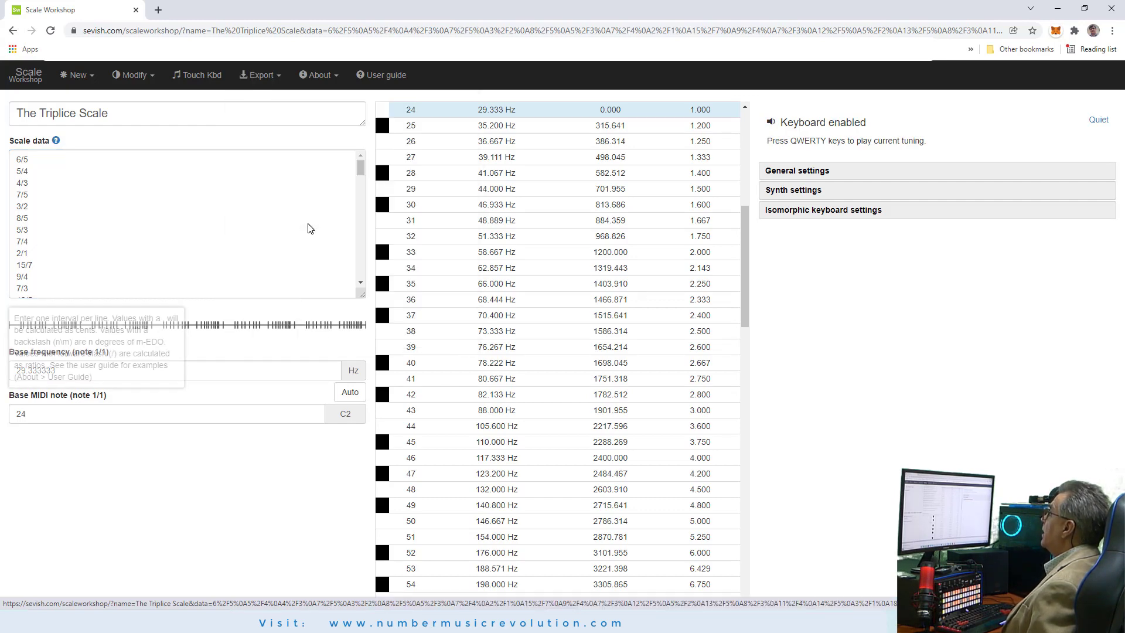
pyautogui.click(186, 85)
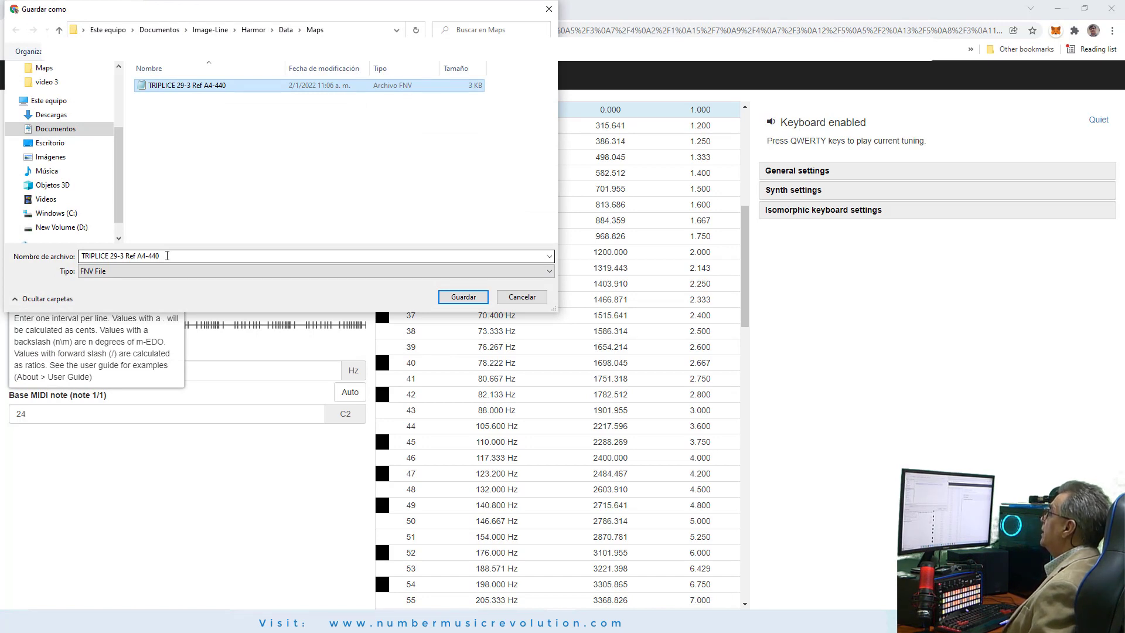
pyautogui.click(457, 297)
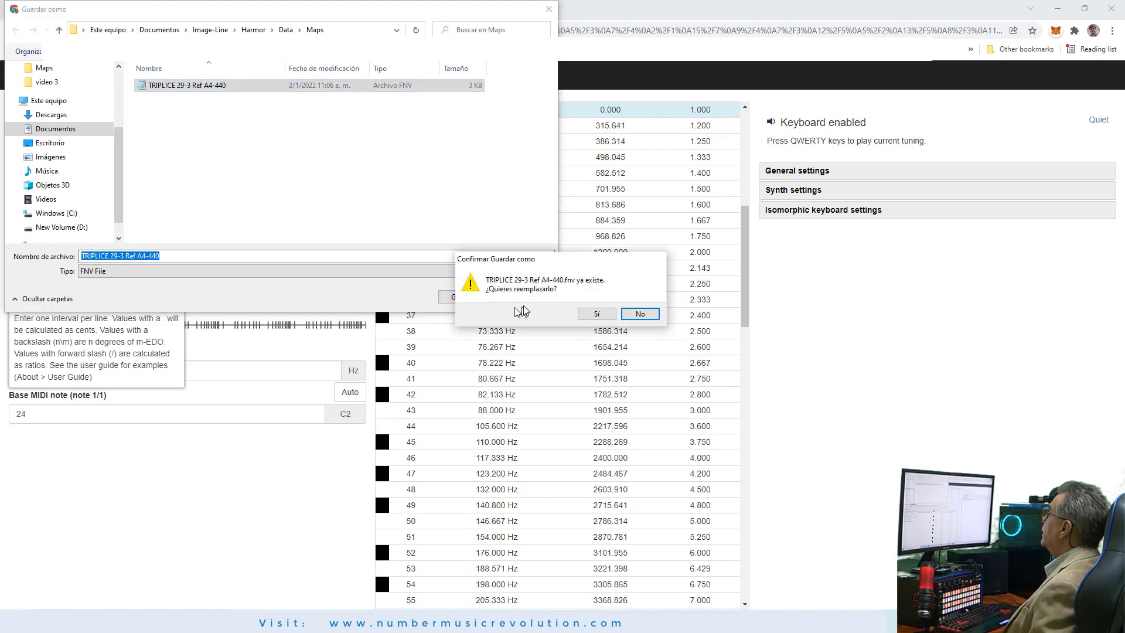
pyautogui.click(595, 312)
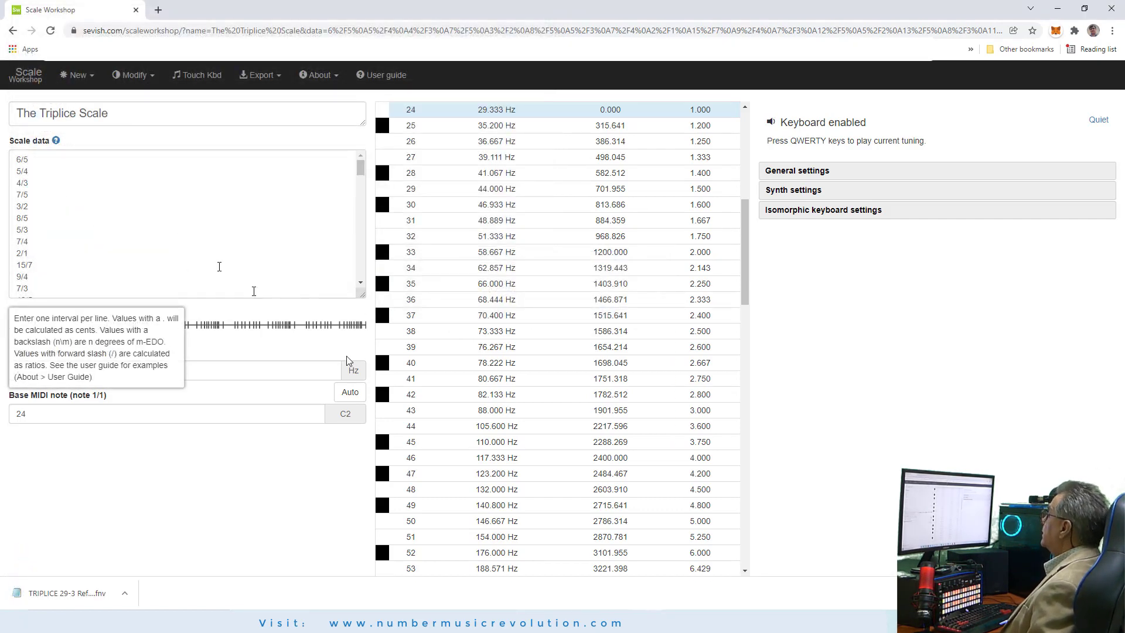
# Step: Back in FL Studio, add a Harmor channel to the project
pyautogui.hotkey('alt', 'Tab')
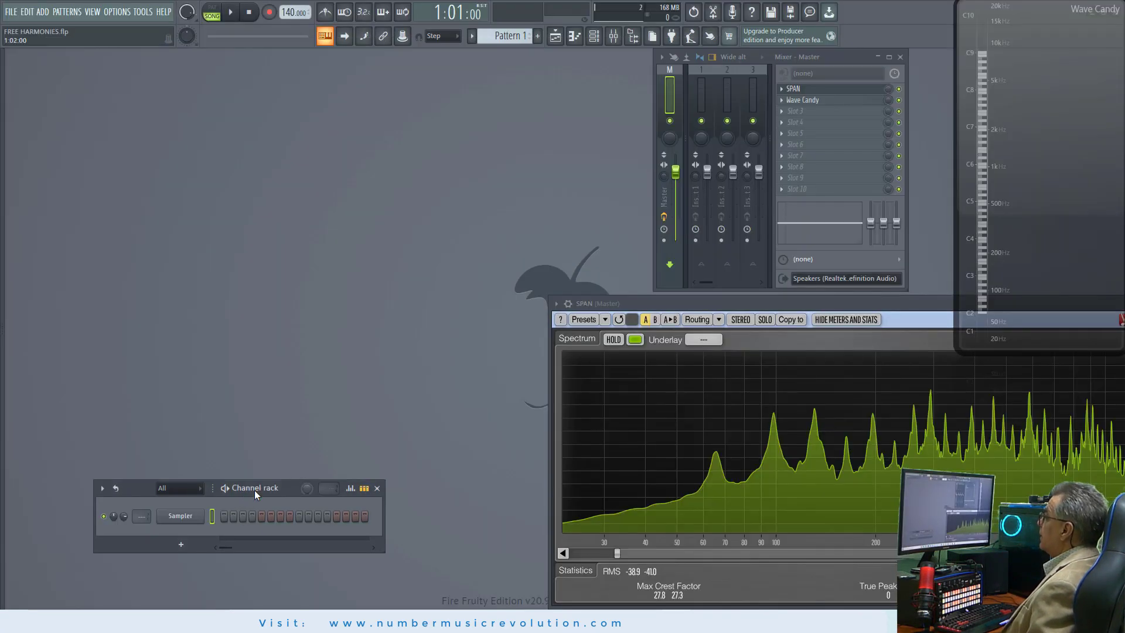
pyautogui.click(182, 544)
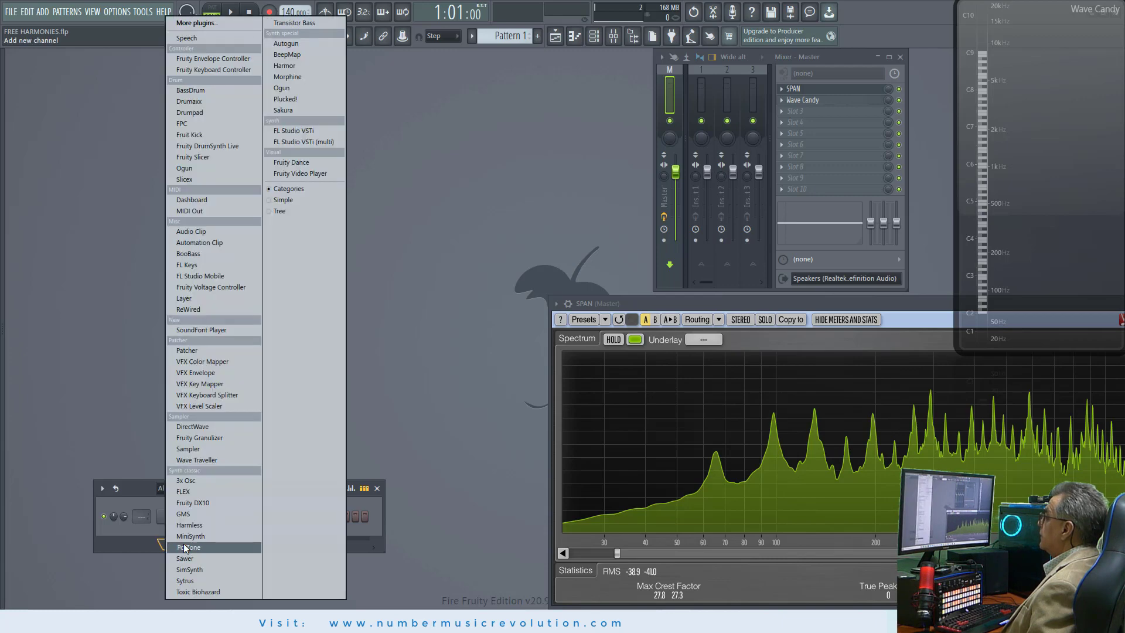
pyautogui.click(319, 67)
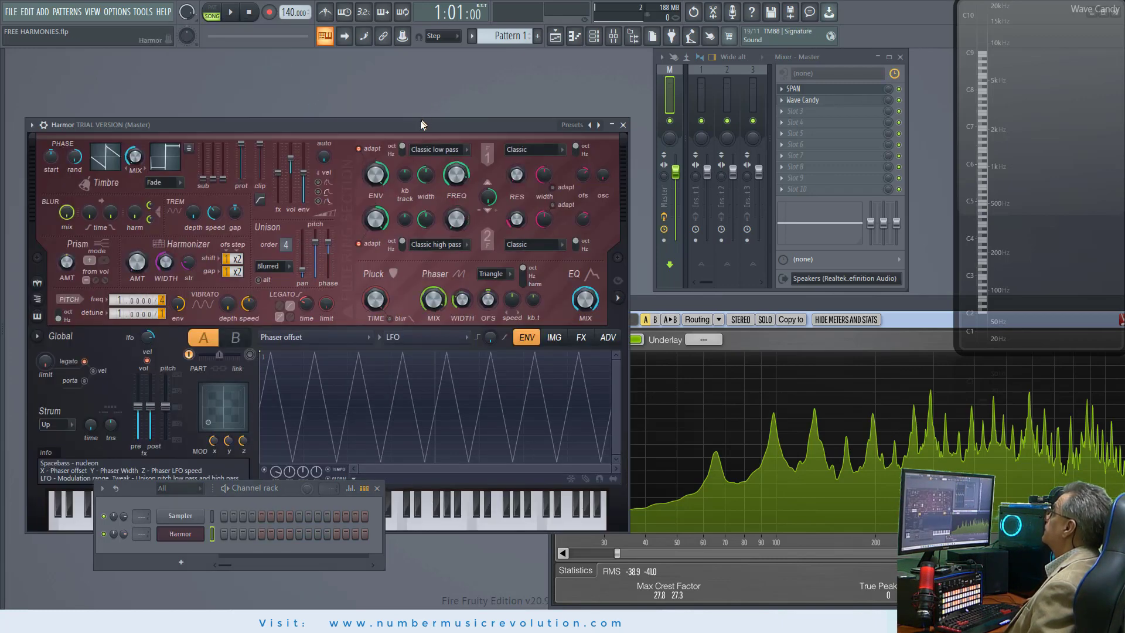
# Step: Move the Harmor window up and left and load its Piano 2 preset
pyautogui.moveTo(419, 123); pyautogui.dragTo(399, 57)
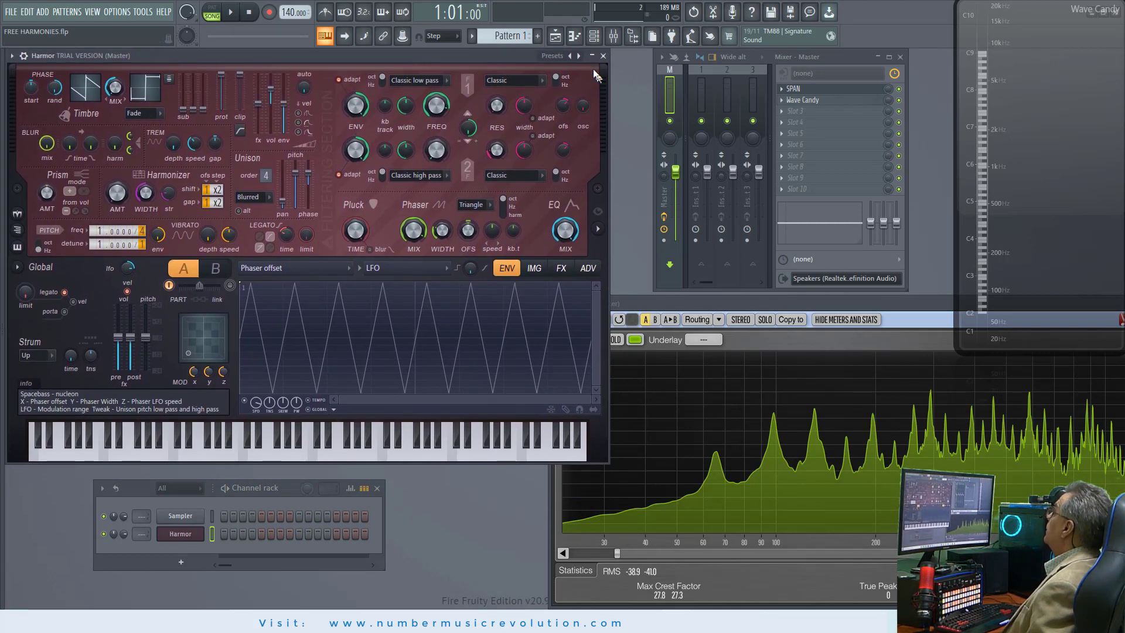
pyautogui.click(559, 56)
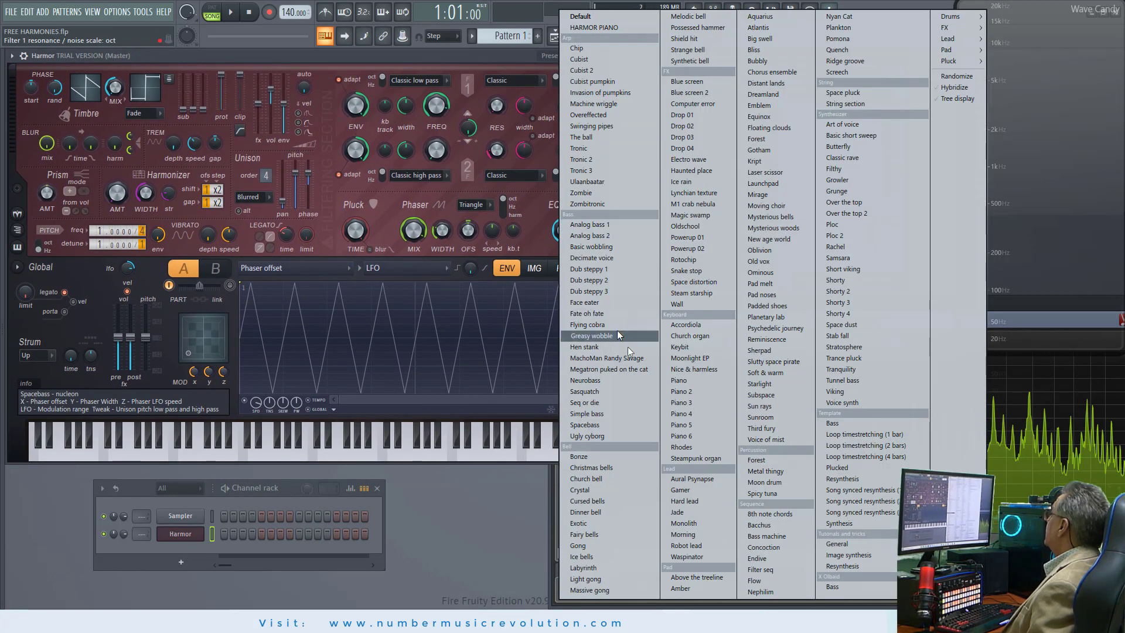
pyautogui.click(680, 392)
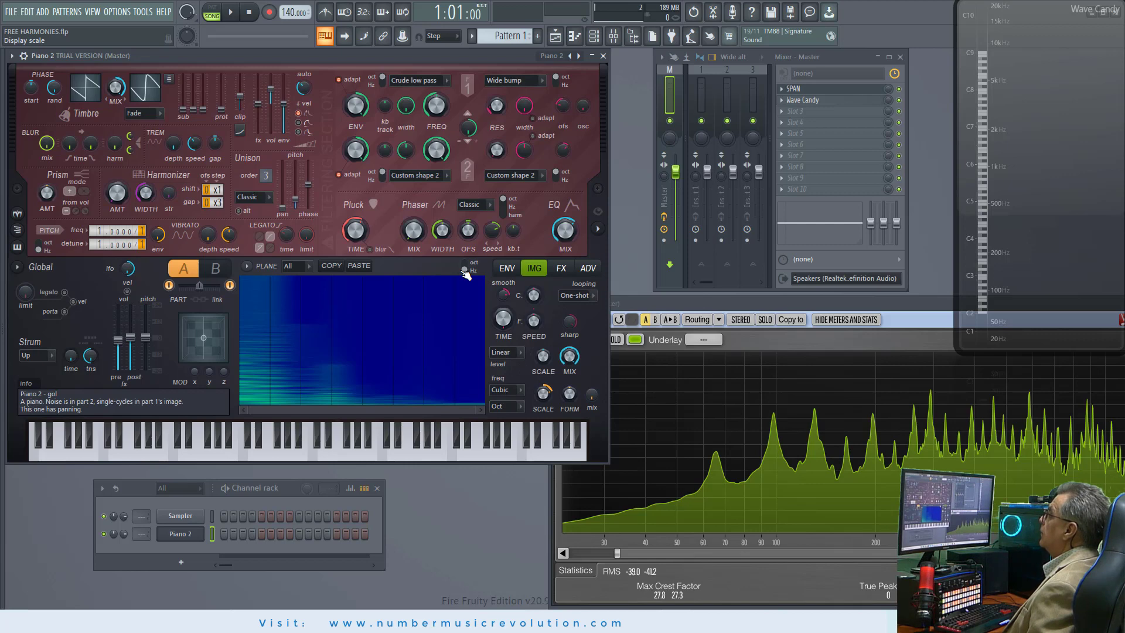
# Step: Set Harmor's envelope editor to Pitch, driven by Keyboard mapping
pyautogui.click(507, 270)
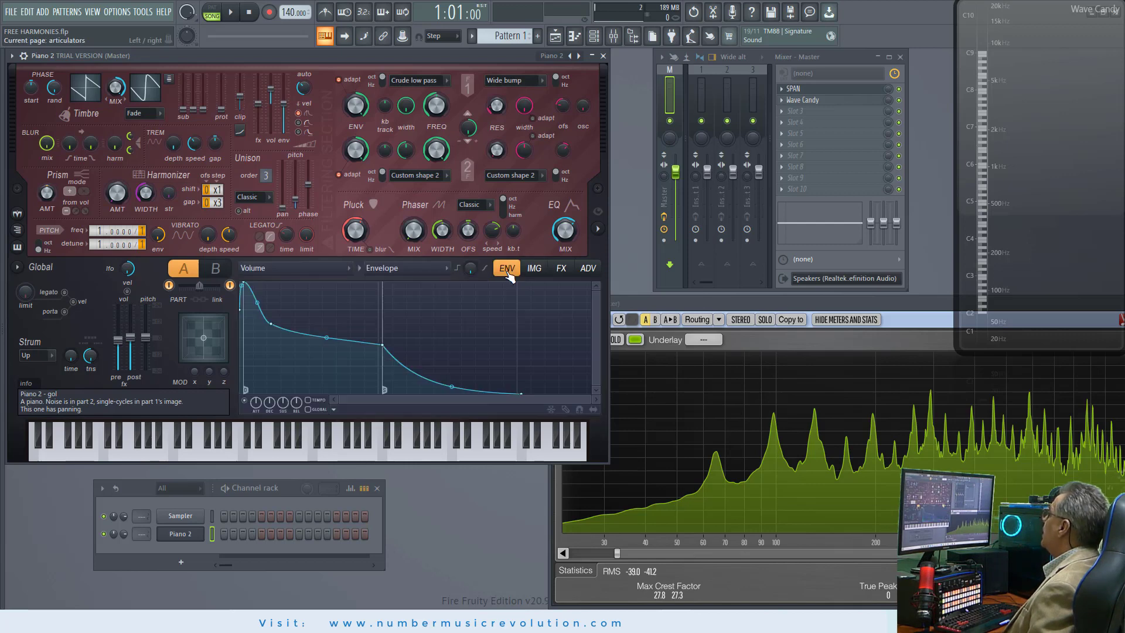
pyautogui.click(331, 273)
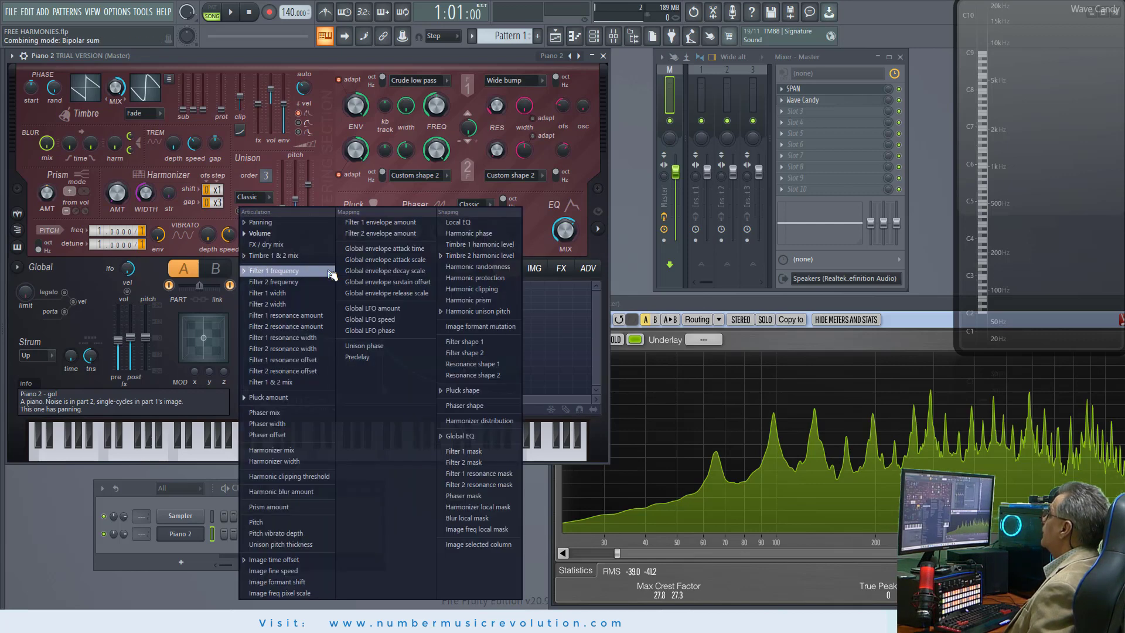
pyautogui.click(305, 523)
pyautogui.click(445, 271)
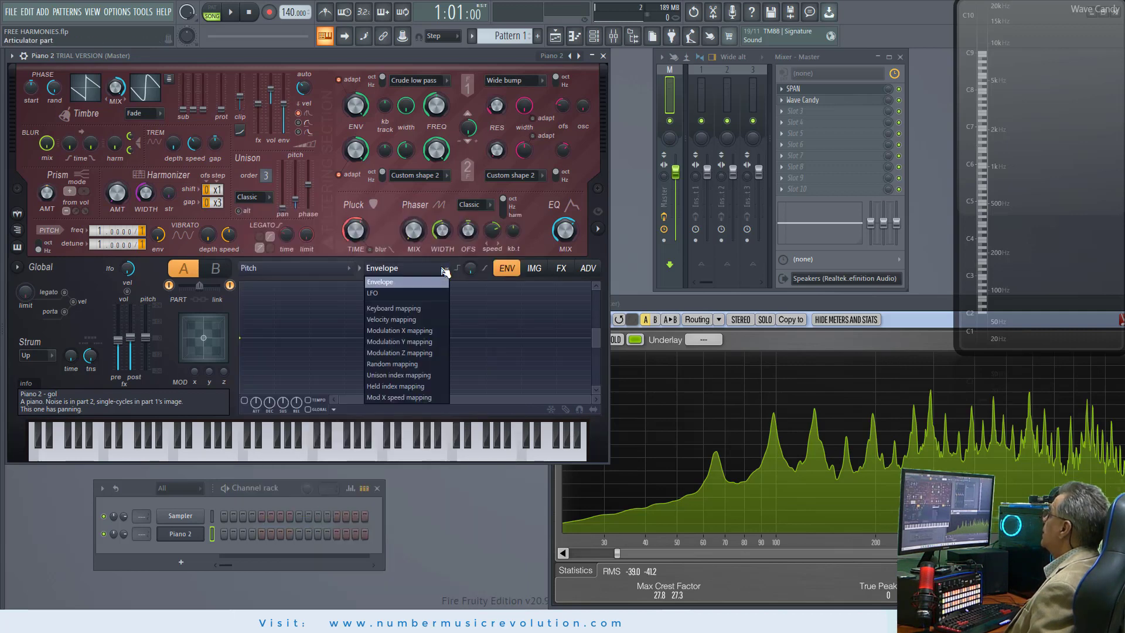
pyautogui.click(424, 311)
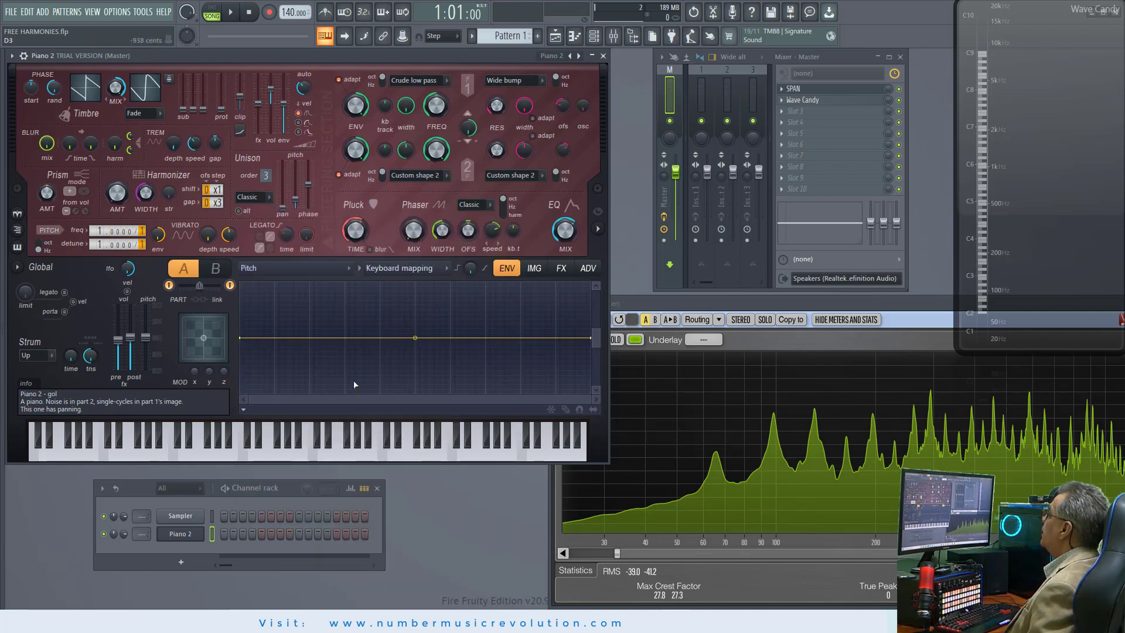
# Step: Load the state file TRIPLICE 29-3 Ref A4-440.fnv into the pitch keyboard mapping
pyautogui.click(244, 409)
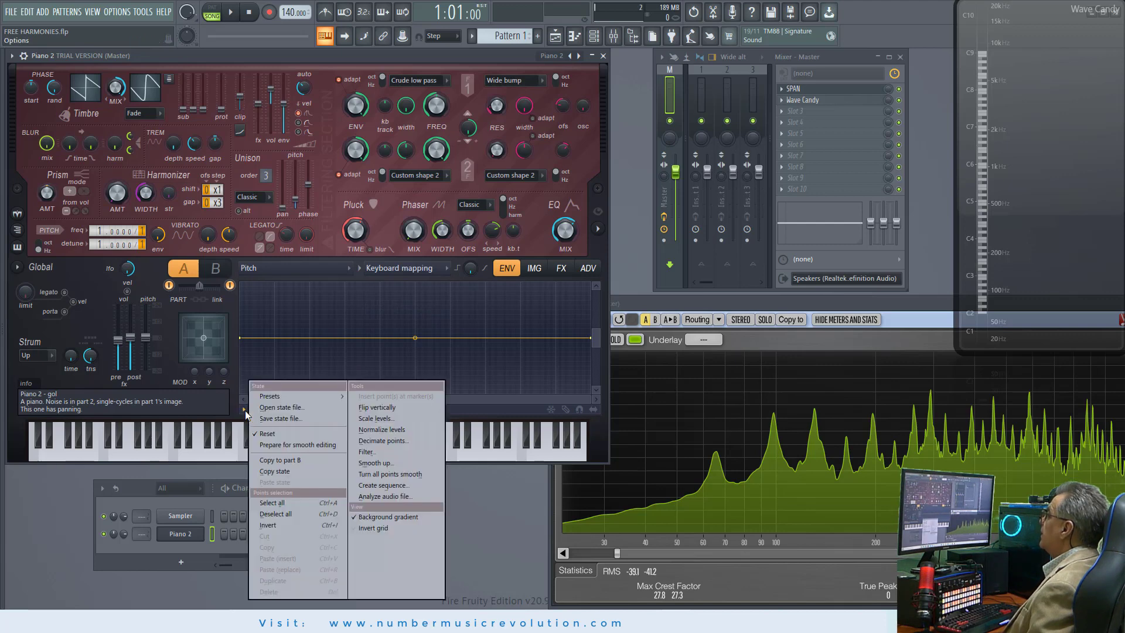
pyautogui.click(286, 407)
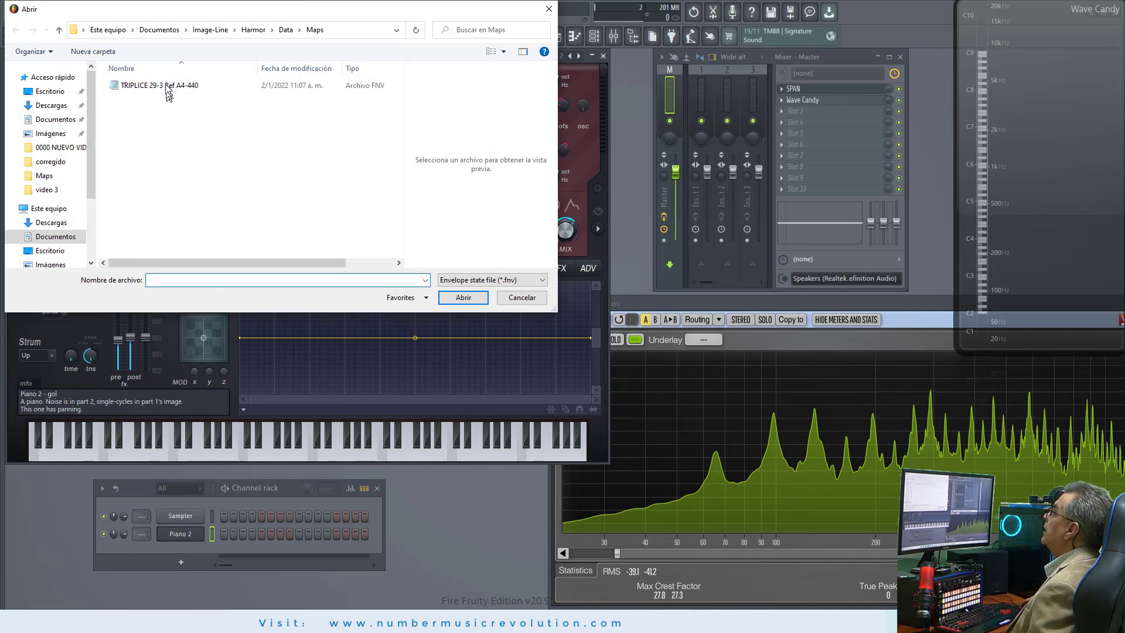
pyautogui.click(167, 89)
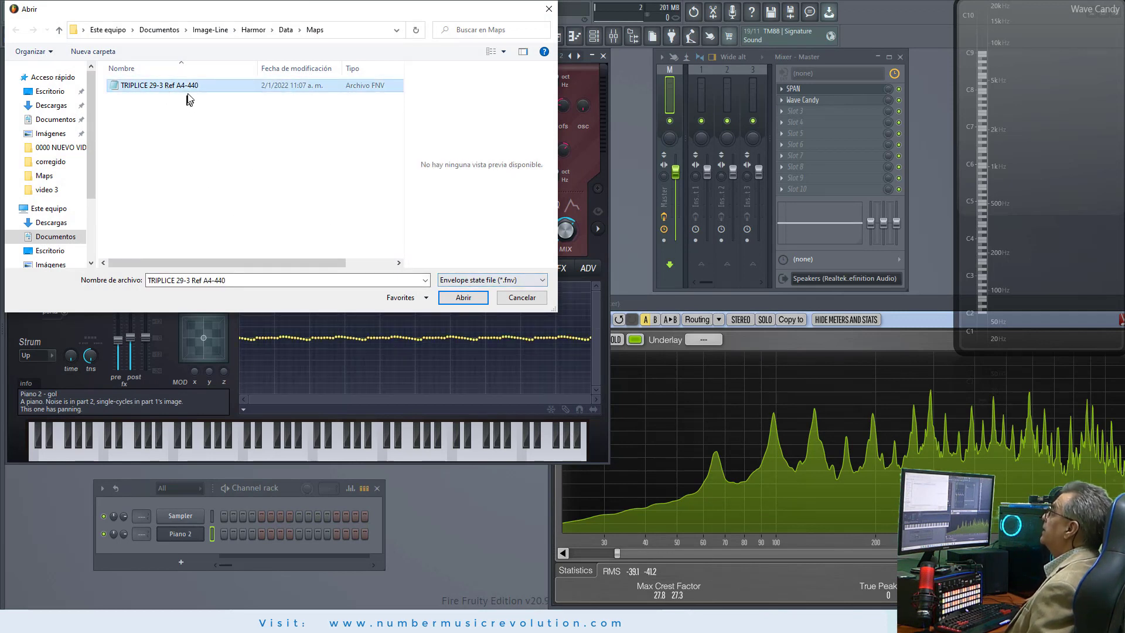
pyautogui.click(462, 297)
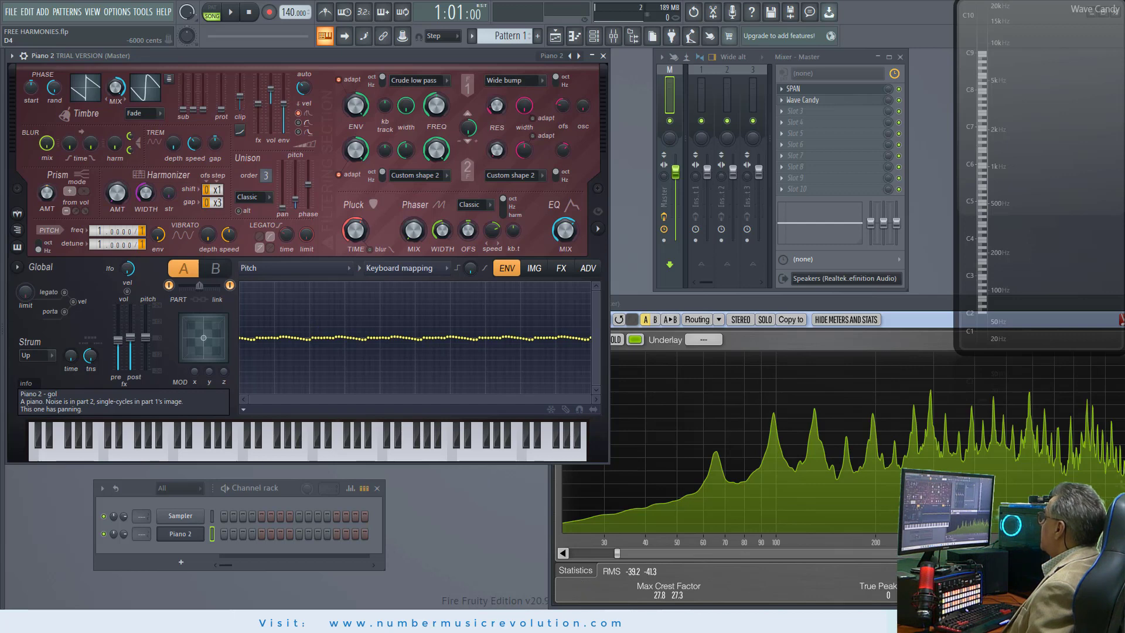
# Step: Look over the Paint keyboard comparison chart, then return to FL Studio's Harmor window
pyautogui.click(583, 594)
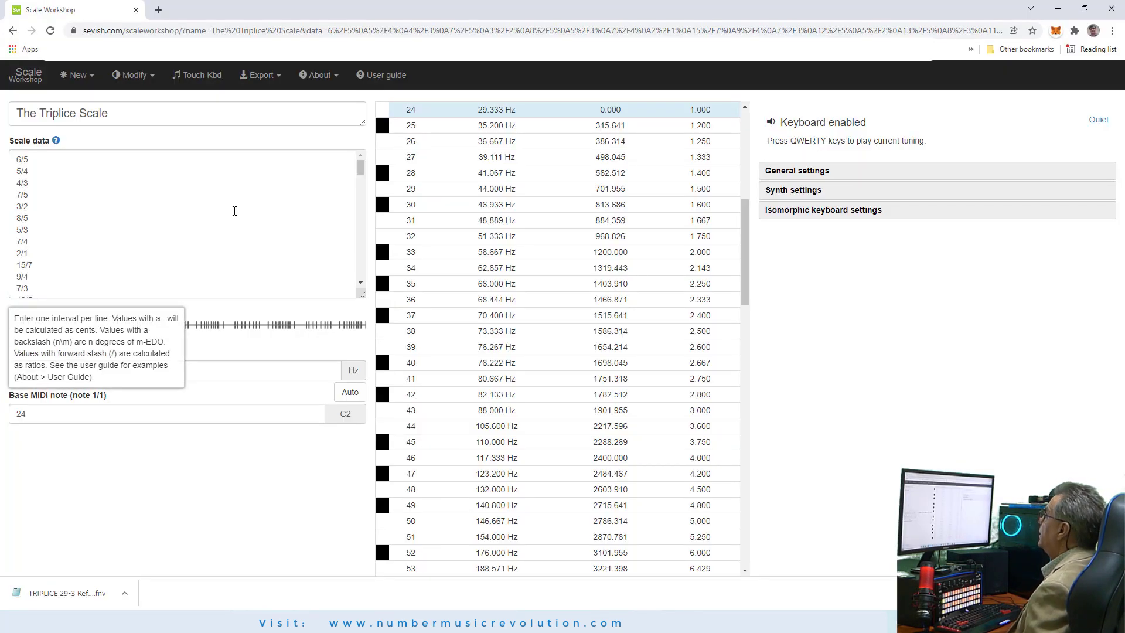
pyautogui.hotkey('alt', 'Tab')
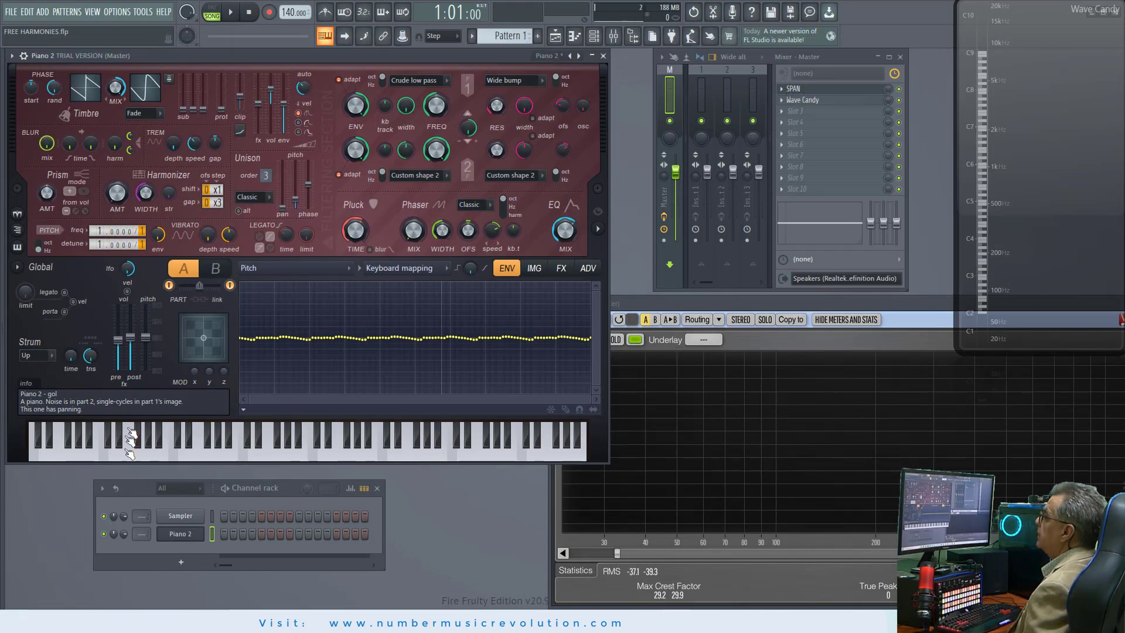
# Step: Play a low test note and raise Harmor's harmonic protection fader to 0.0dB
pyautogui.click(34, 460)
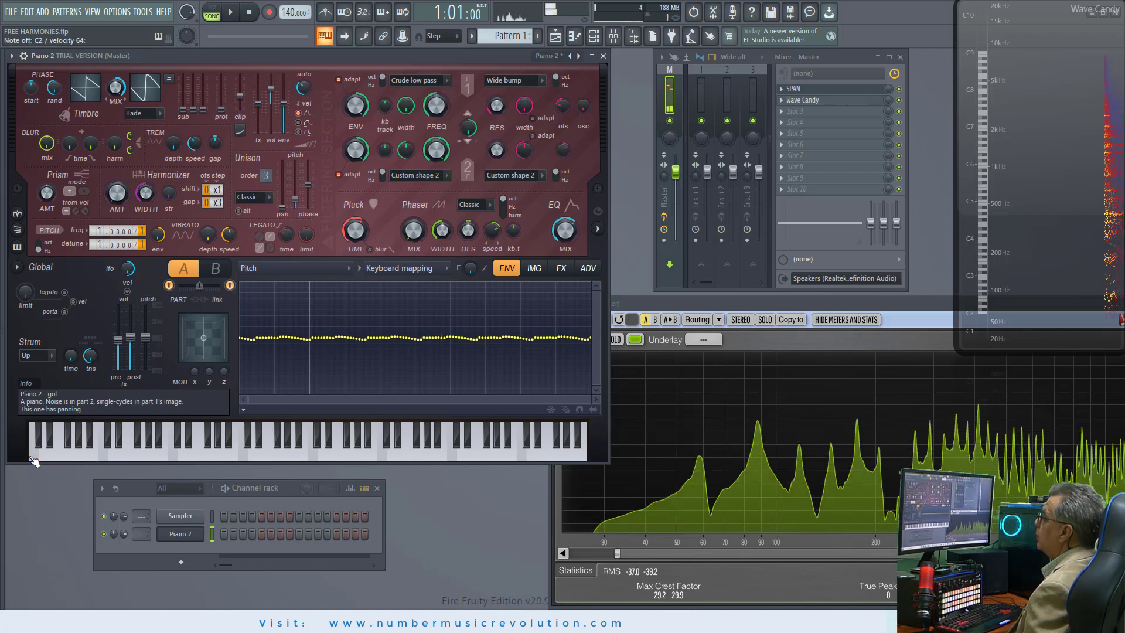
pyautogui.moveTo(705, 491)
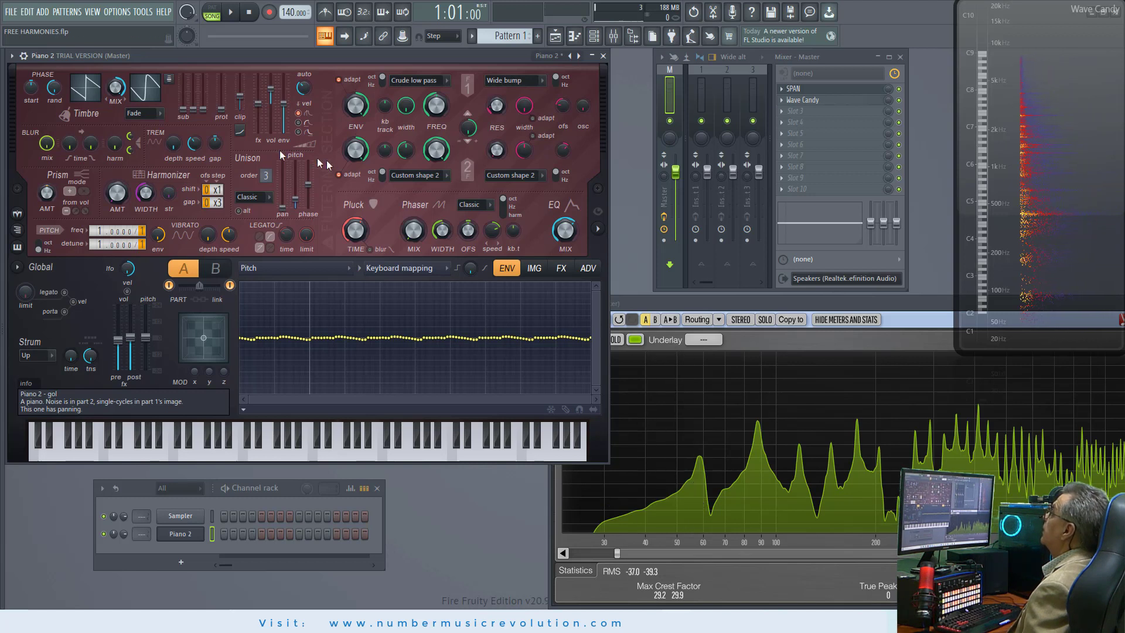
pyautogui.moveTo(224, 115); pyautogui.dragTo(224, 73)
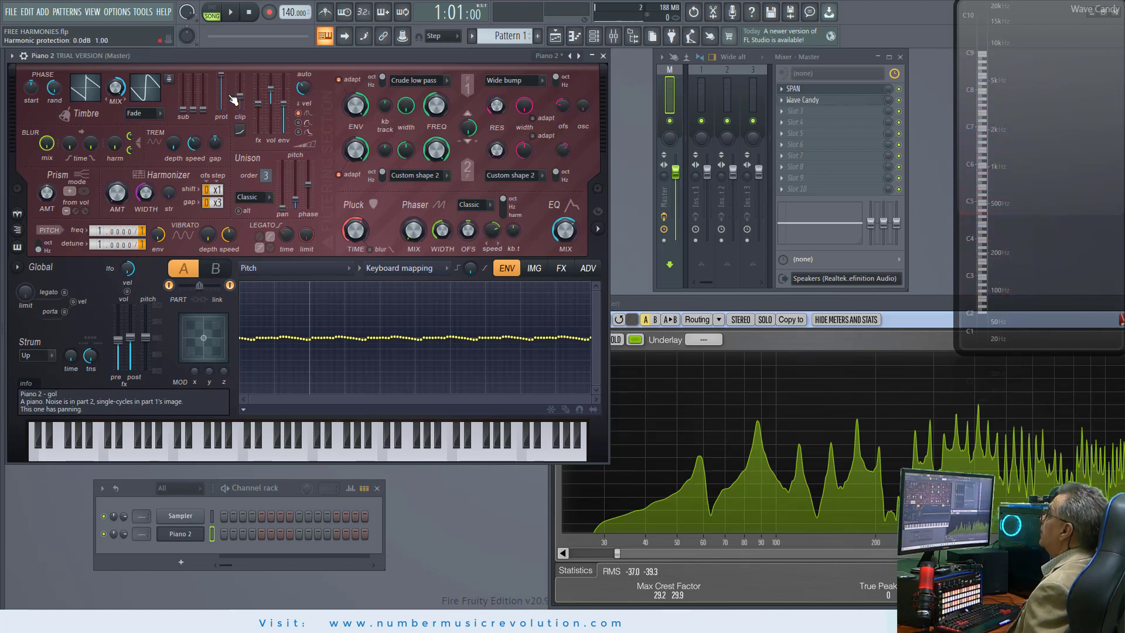
# Step: Play the lowest key and check SPAN shows a peak near 29.7 Hz
pyautogui.click(29, 451)
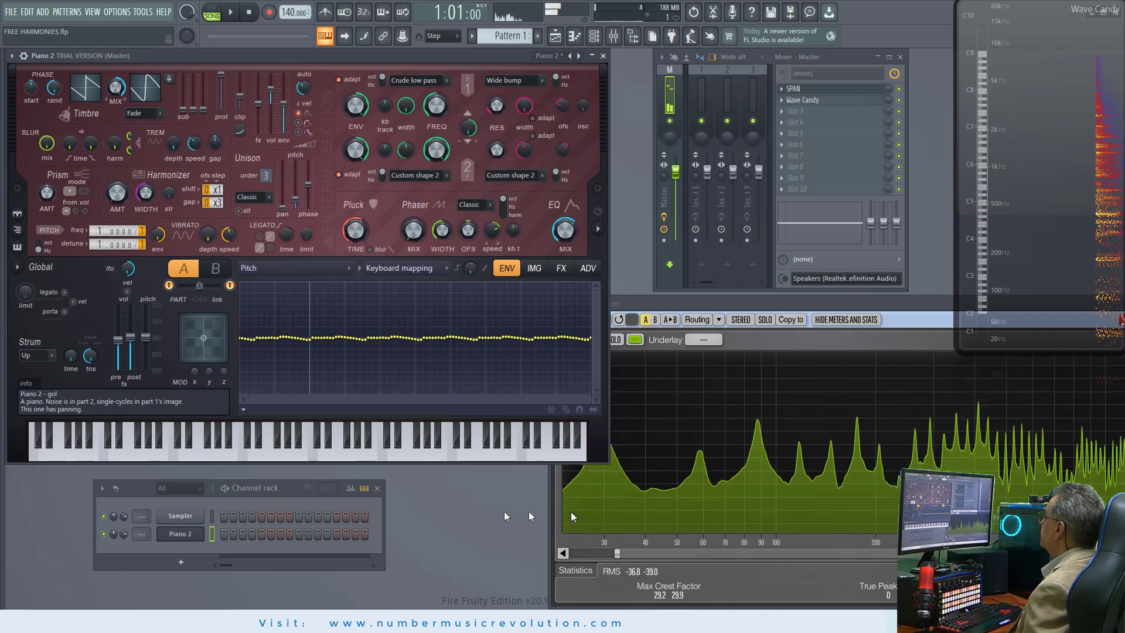
pyautogui.click(732, 300)
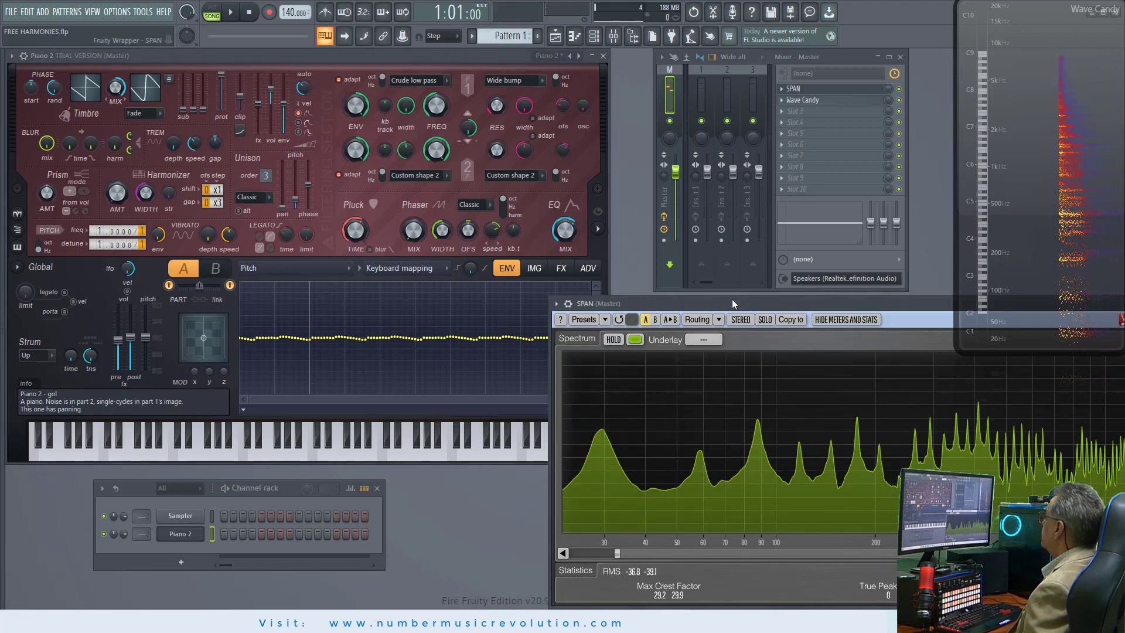
pyautogui.moveTo(603, 440)
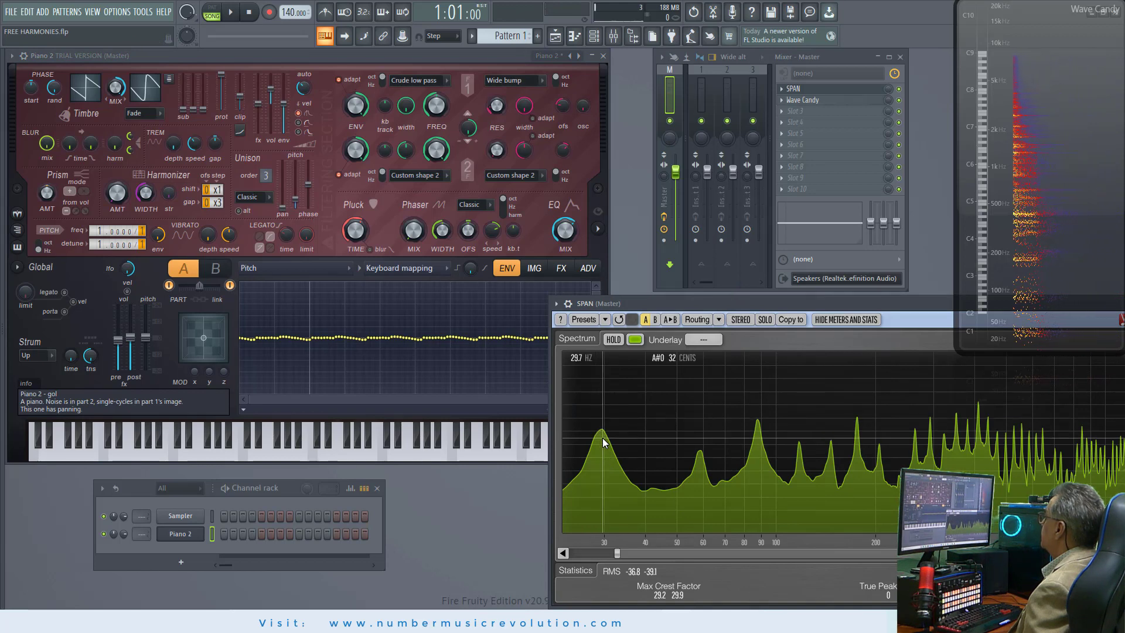
pyautogui.click(225, 103)
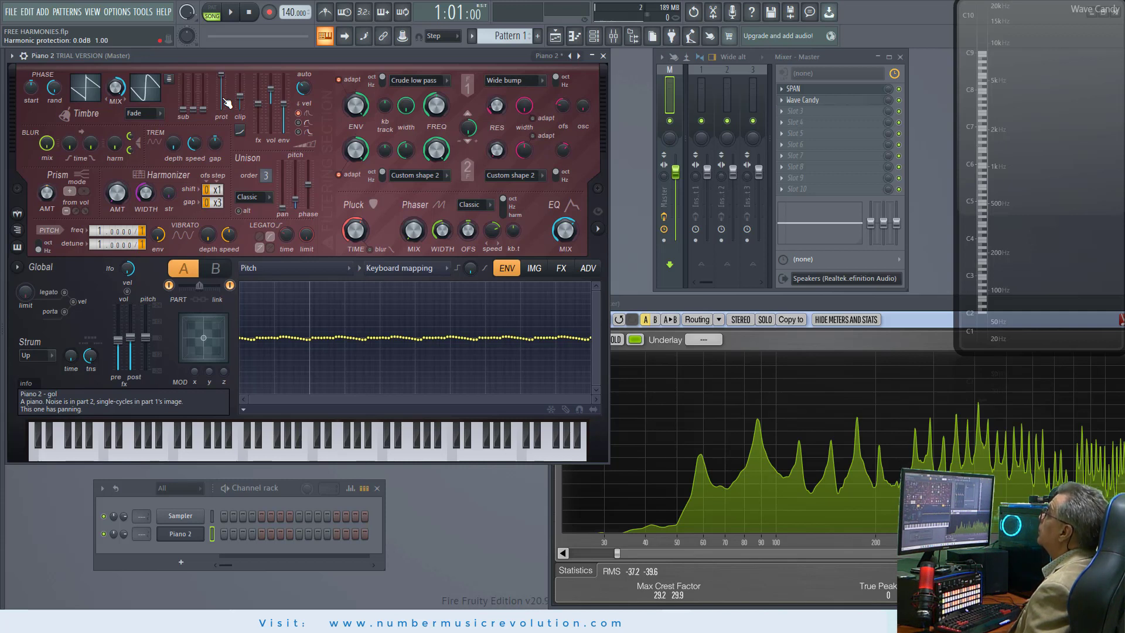
# Step: Hold A5 on Harmor and confirm SPAN reads 440 Hz as A4 with 0 cents
pyautogui.click(603, 438)
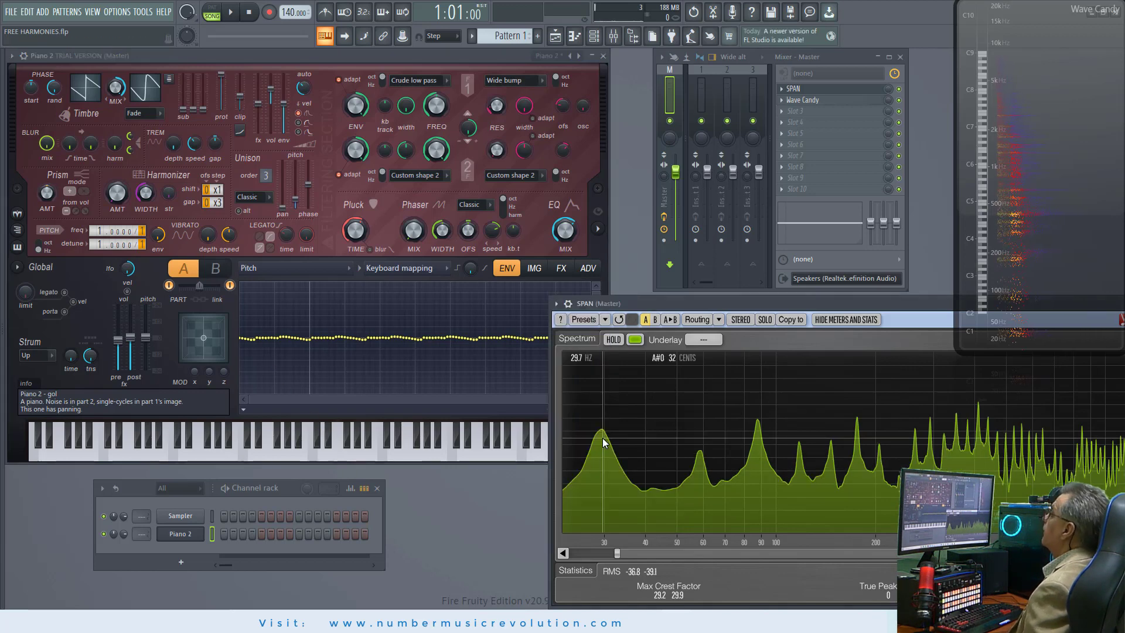
pyautogui.click(296, 459)
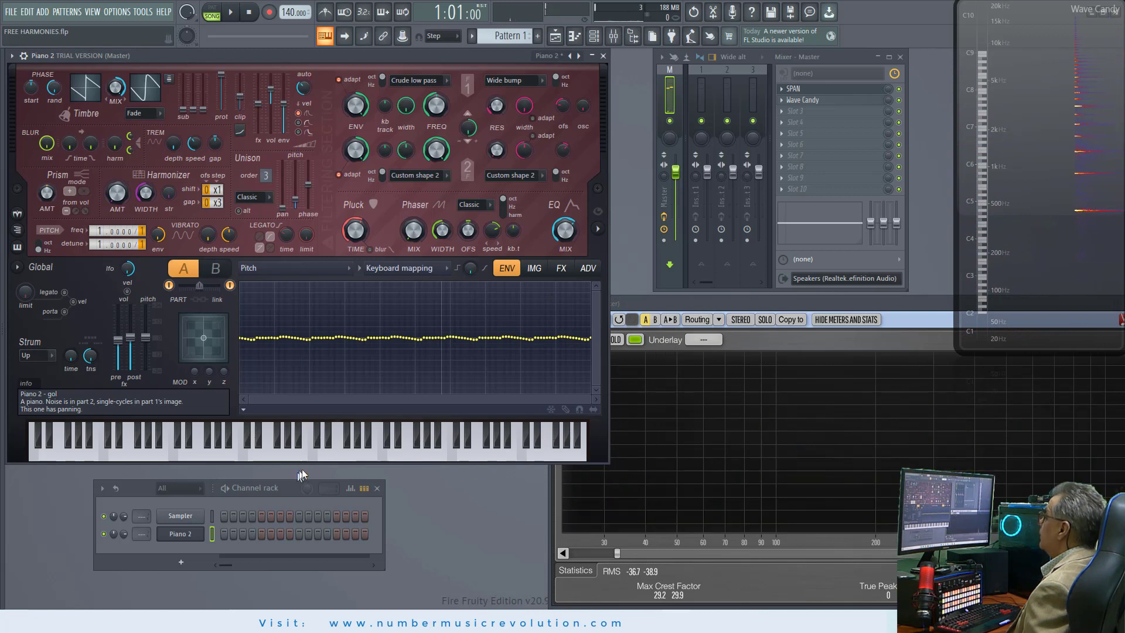
pyautogui.click(295, 460)
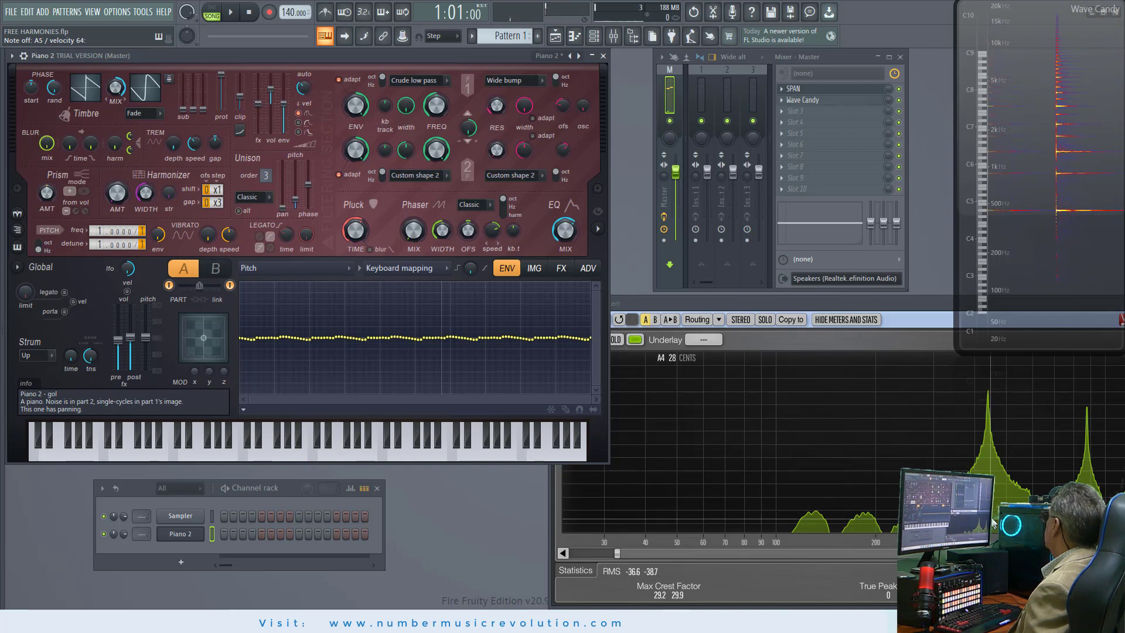
pyautogui.click(988, 445)
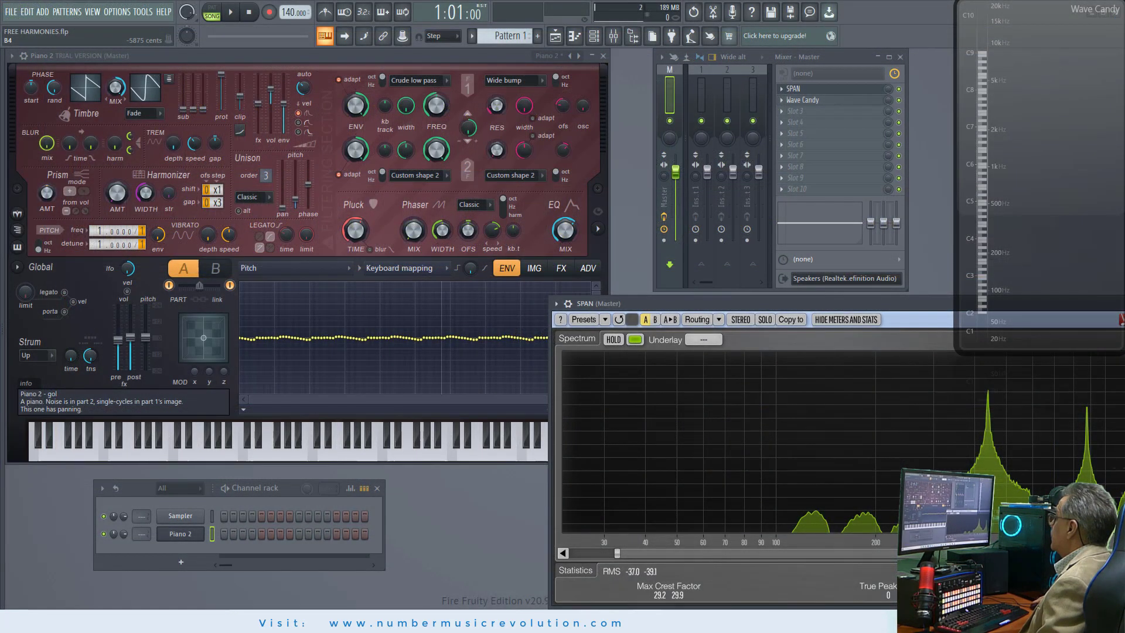
pyautogui.moveTo(592, 622)
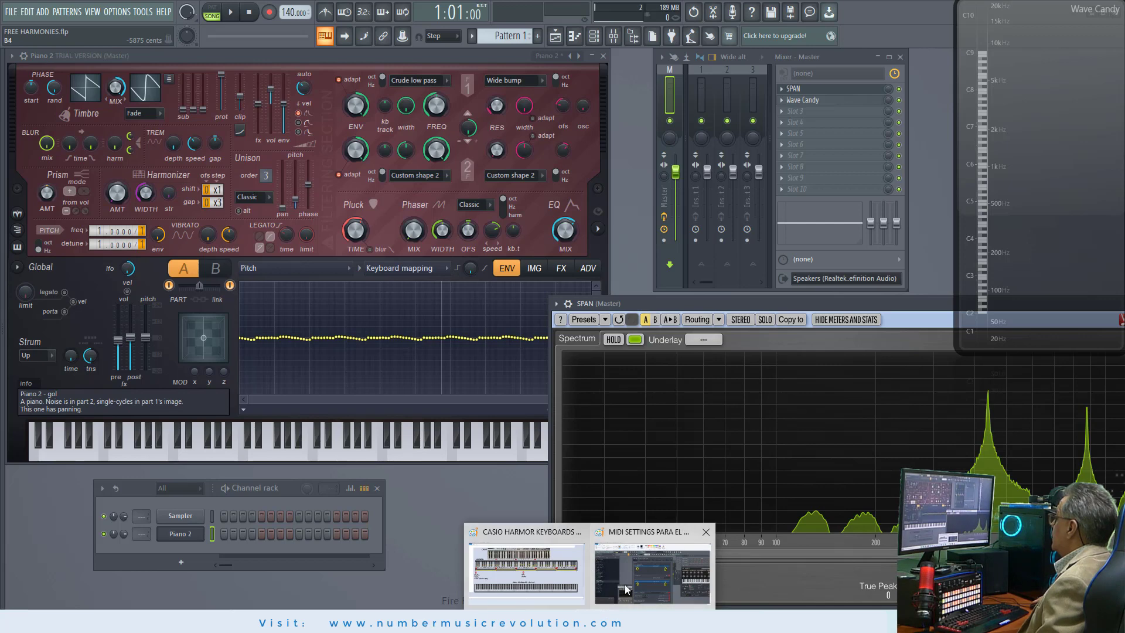
pyautogui.click(626, 589)
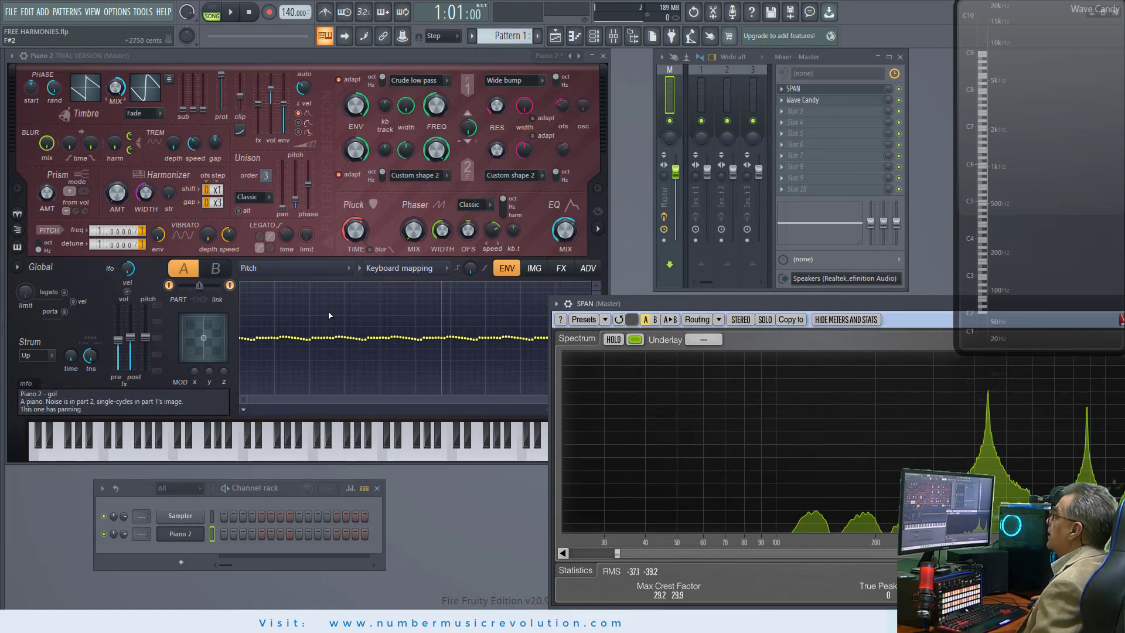
# Step: Load Harmor's Default preset and display its Timbre 1 harmonic level envelope
pyautogui.click(551, 56)
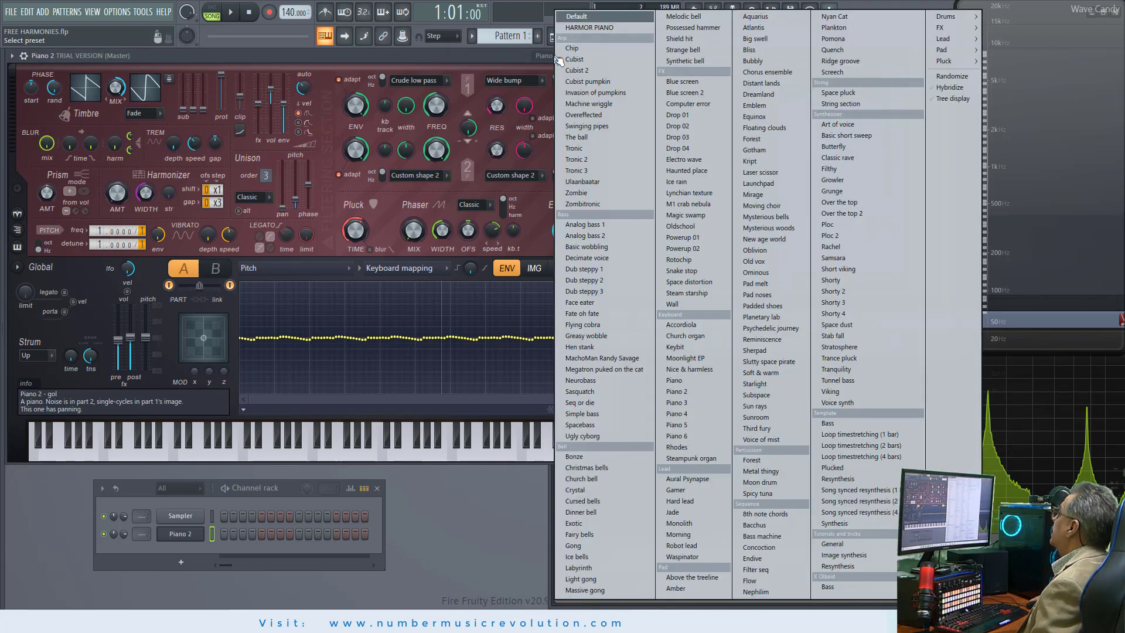
pyautogui.click(591, 18)
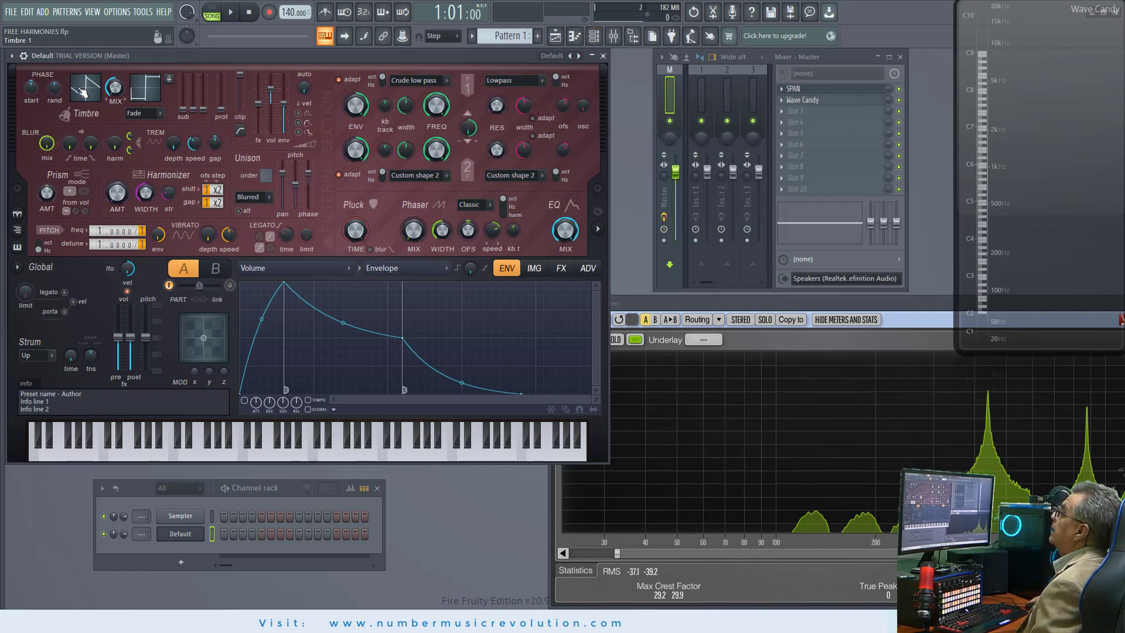
pyautogui.click(82, 91)
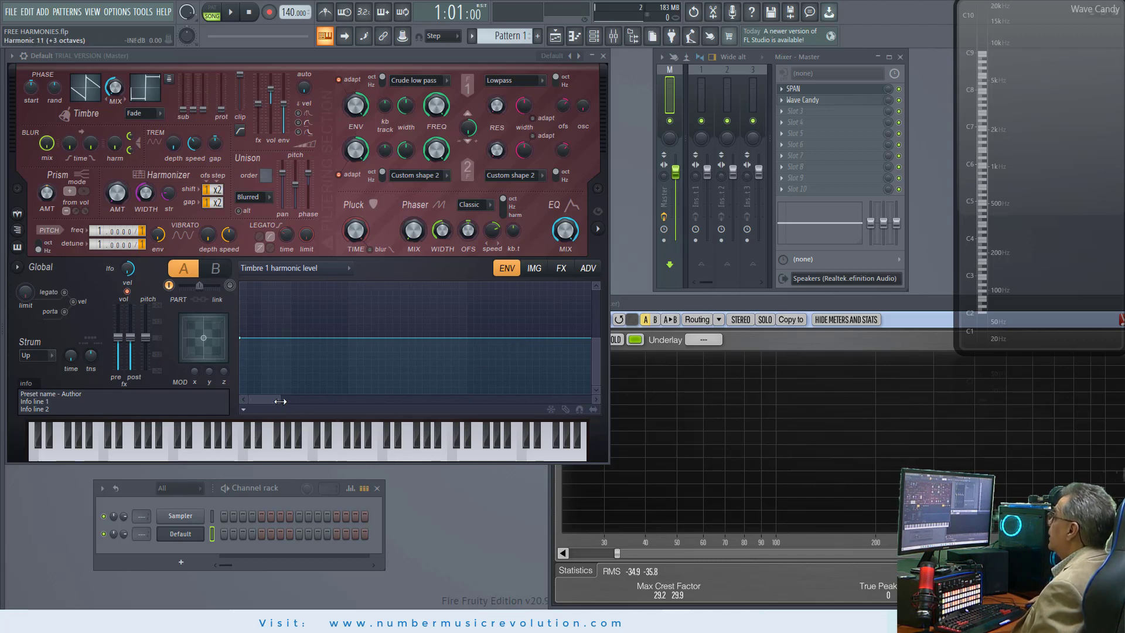
# Step: Drag the Timbre 1 harmonic level envelope's end point and a new added point to minimum
pyautogui.moveTo(280, 405); pyautogui.dragTo(591, 403)
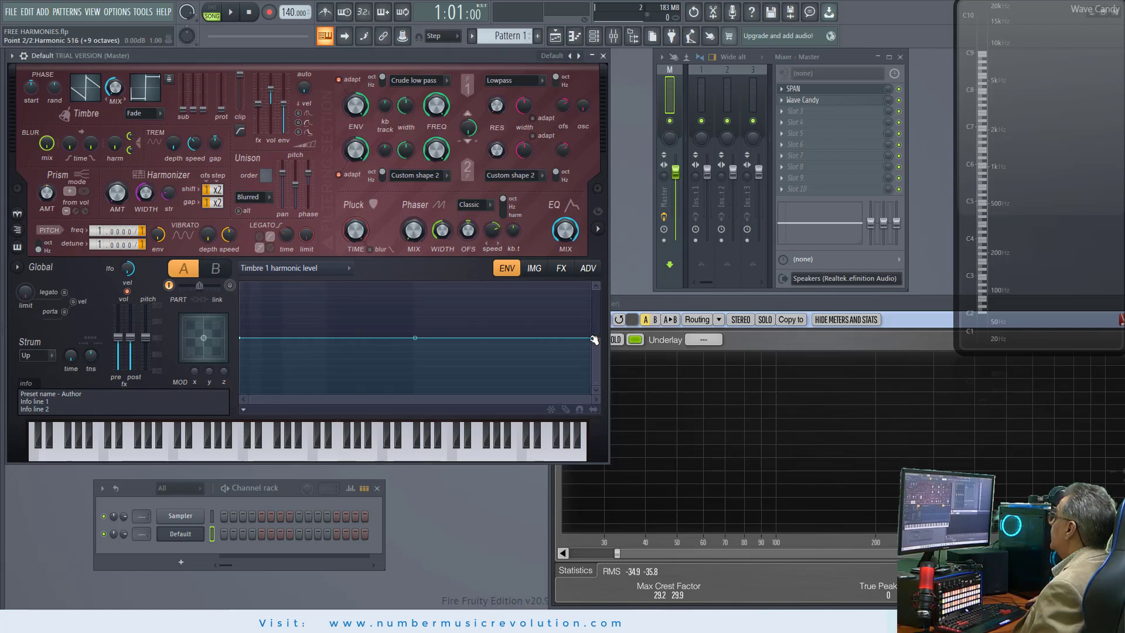
pyautogui.moveTo(593, 338); pyautogui.dragTo(593, 402)
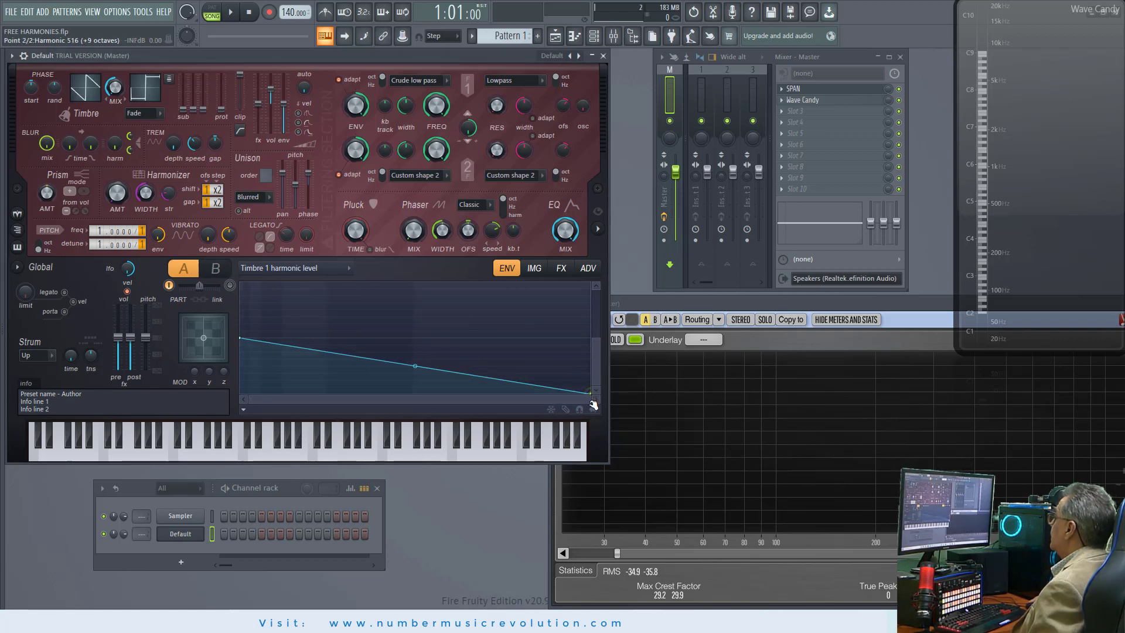
pyautogui.rightClick(312, 351)
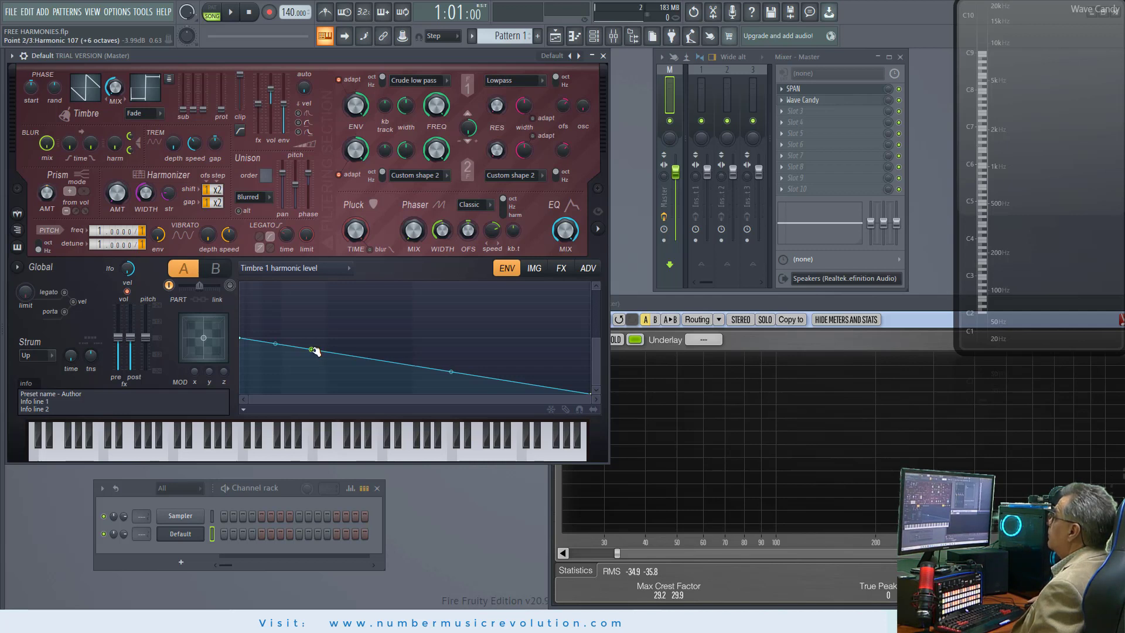
pyautogui.moveTo(313, 350); pyautogui.dragTo(220, 409)
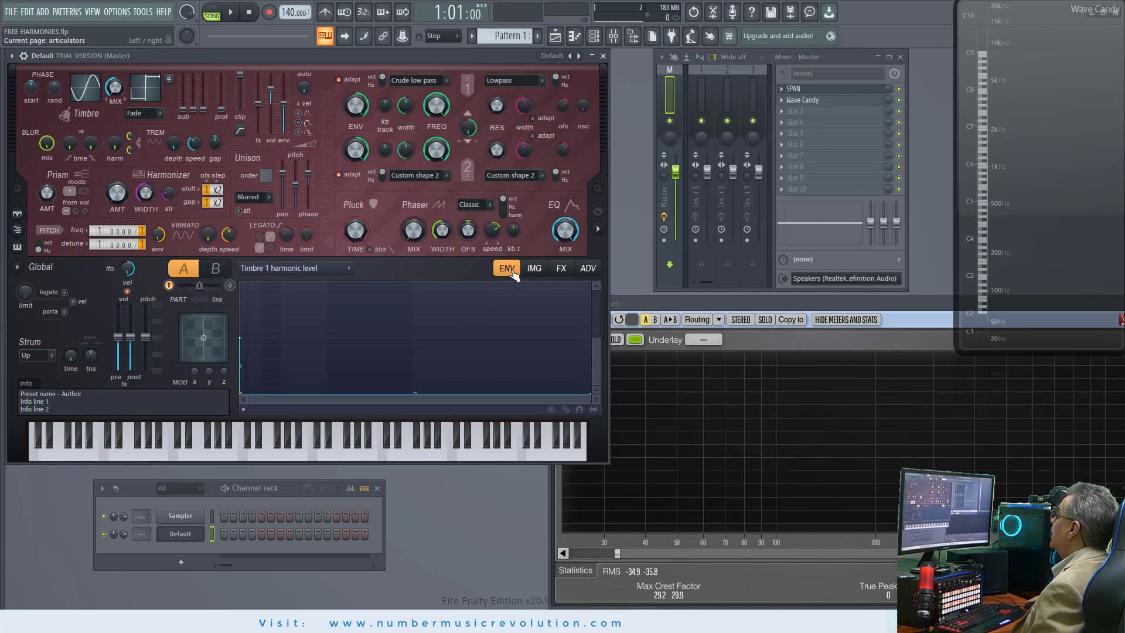
# Step: Switch the envelope editor to Pitch with Keyboard mapping as the source
pyautogui.click(332, 270)
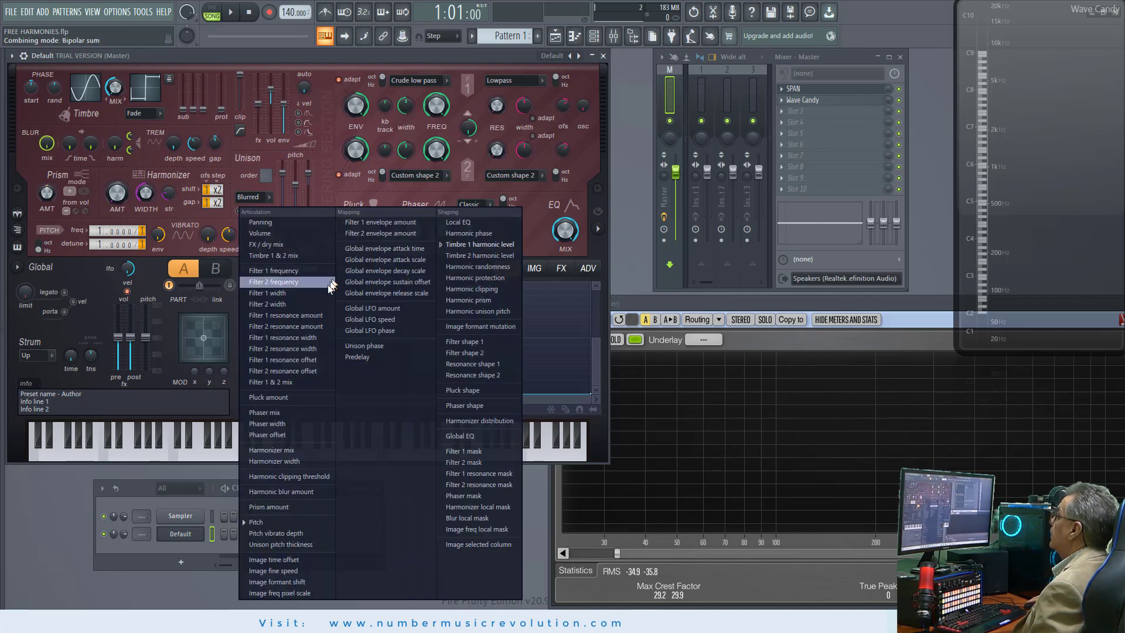
pyautogui.click(280, 522)
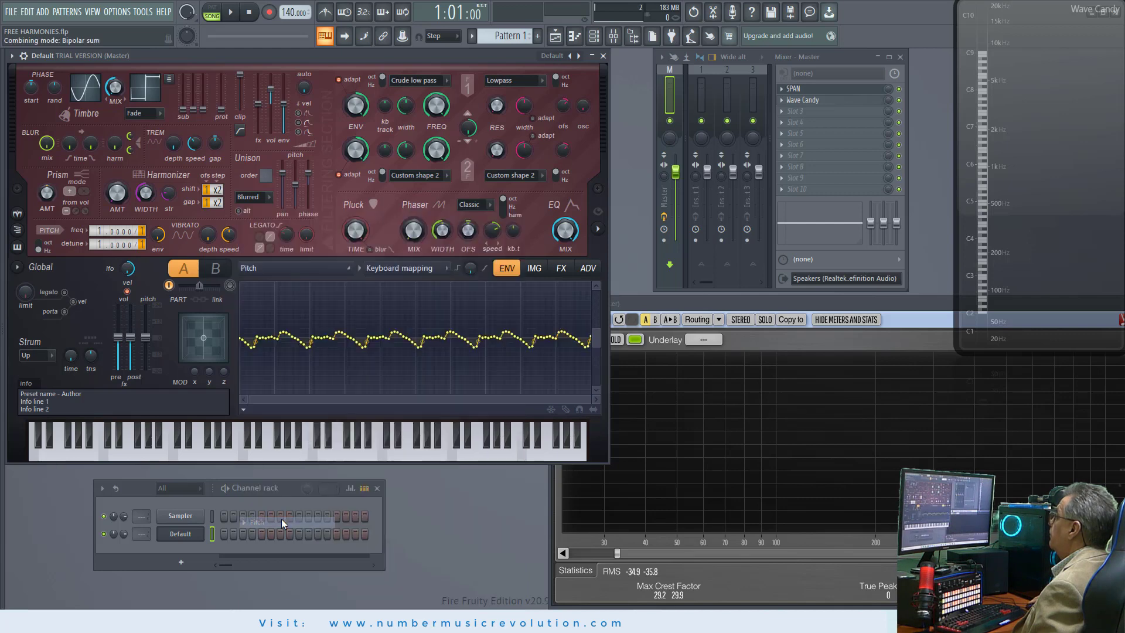
pyautogui.click(446, 268)
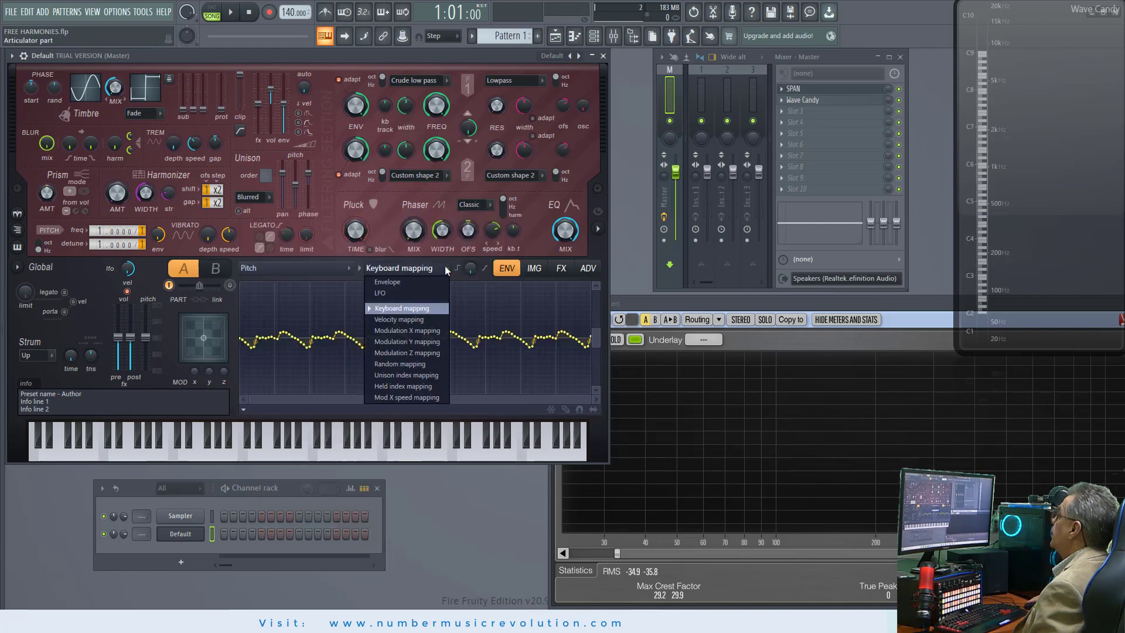
pyautogui.click(414, 310)
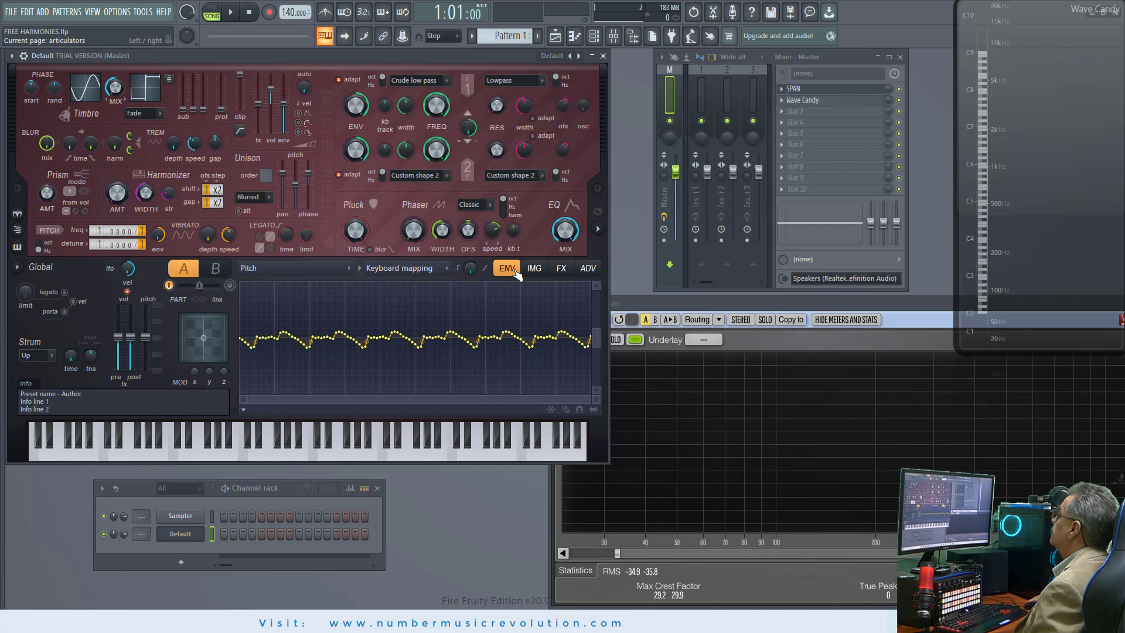
# Step: Open the state file TRIPLICE 29-3 Ref A4-440 into the pitch envelope
pyautogui.click(244, 410)
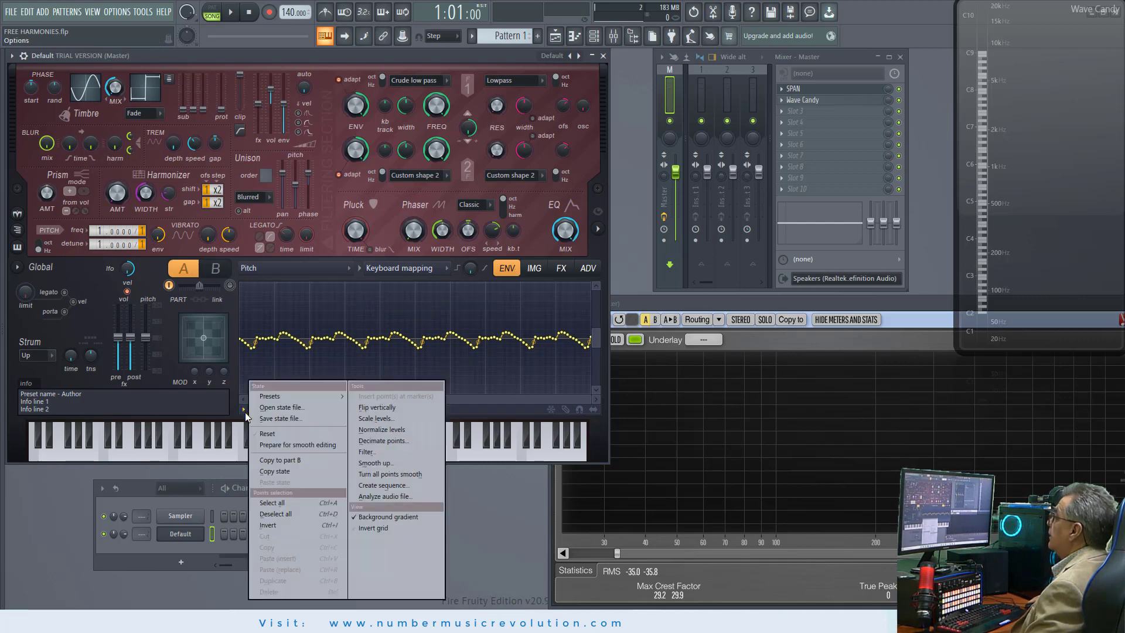
pyautogui.click(279, 409)
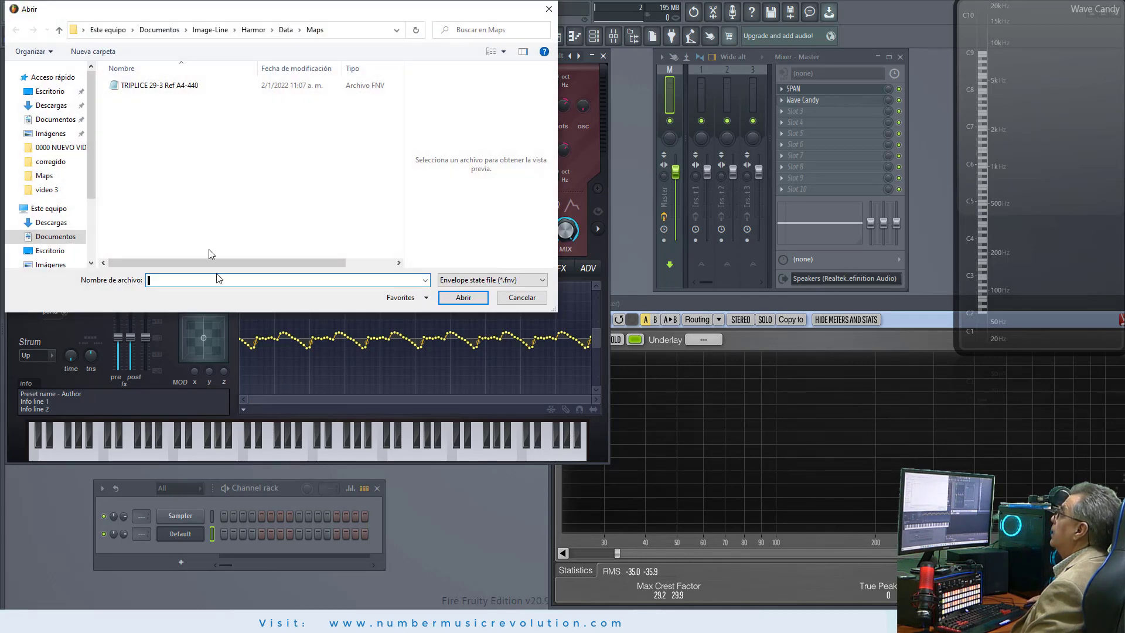
pyautogui.click(174, 88)
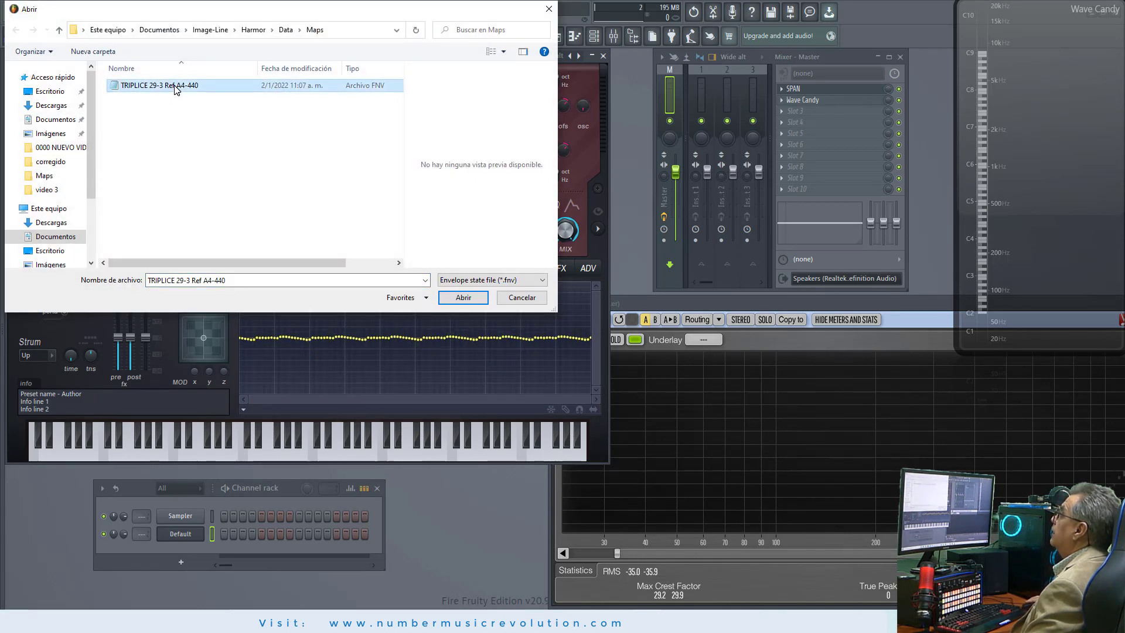
pyautogui.click(483, 302)
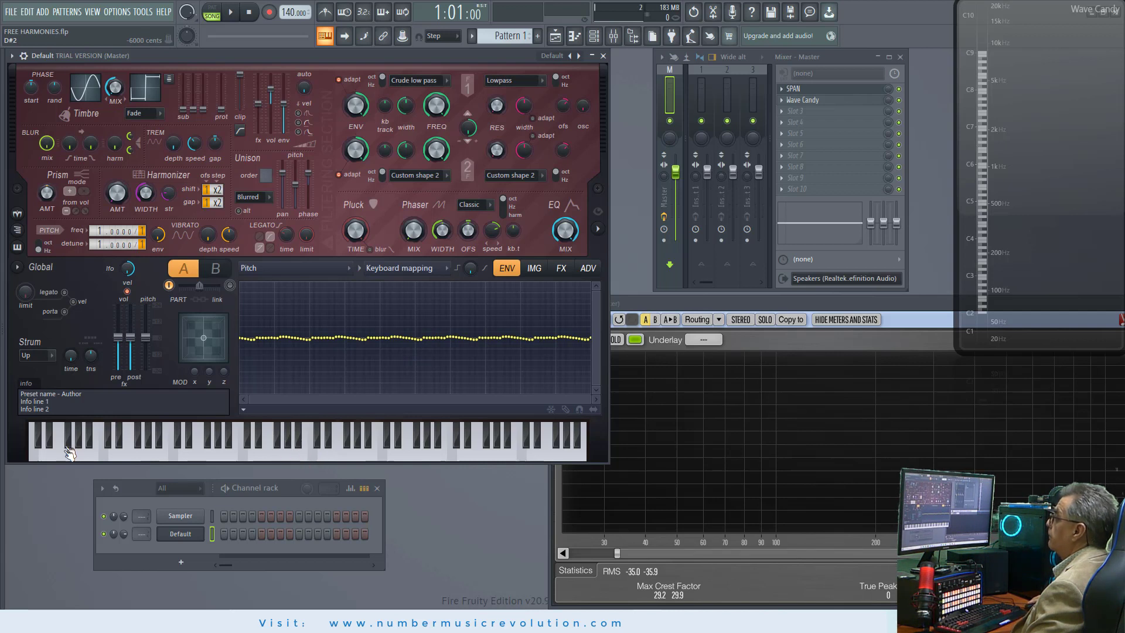
# Step: Play C2 and A5 test notes on Harmor and view their spectrum in SPAN
pyautogui.click(34, 454)
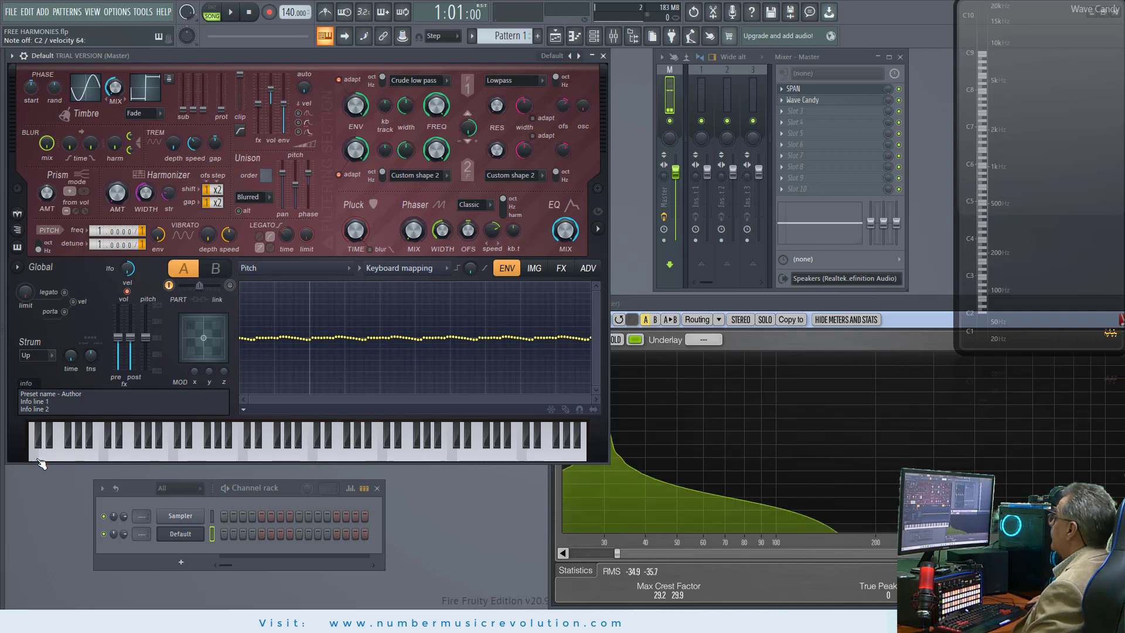
pyautogui.click(288, 455)
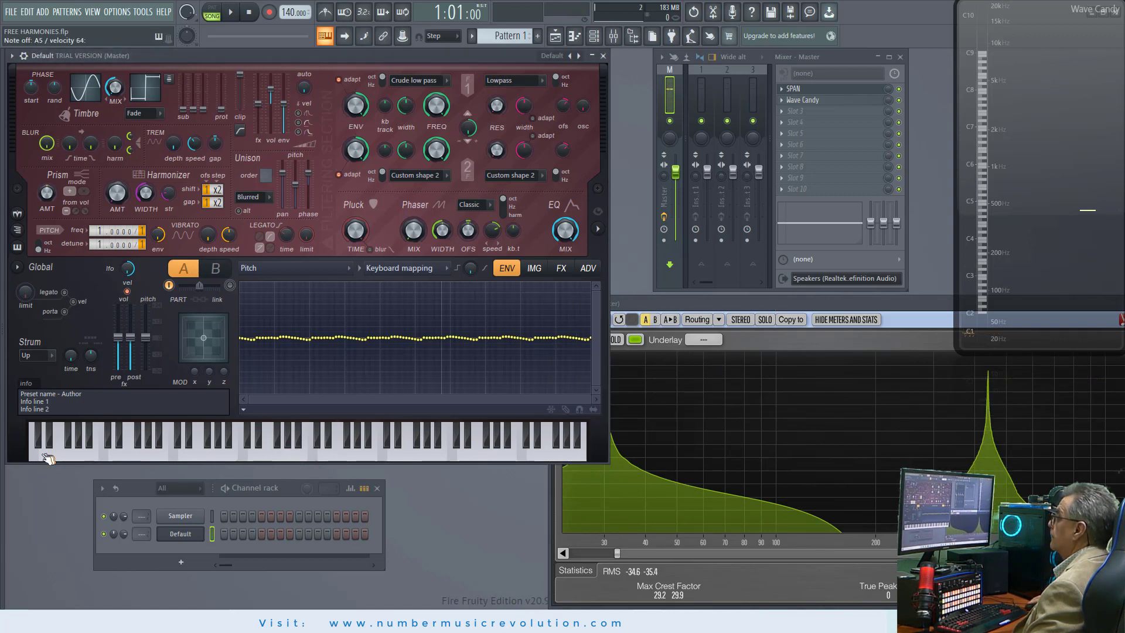
pyautogui.click(723, 300)
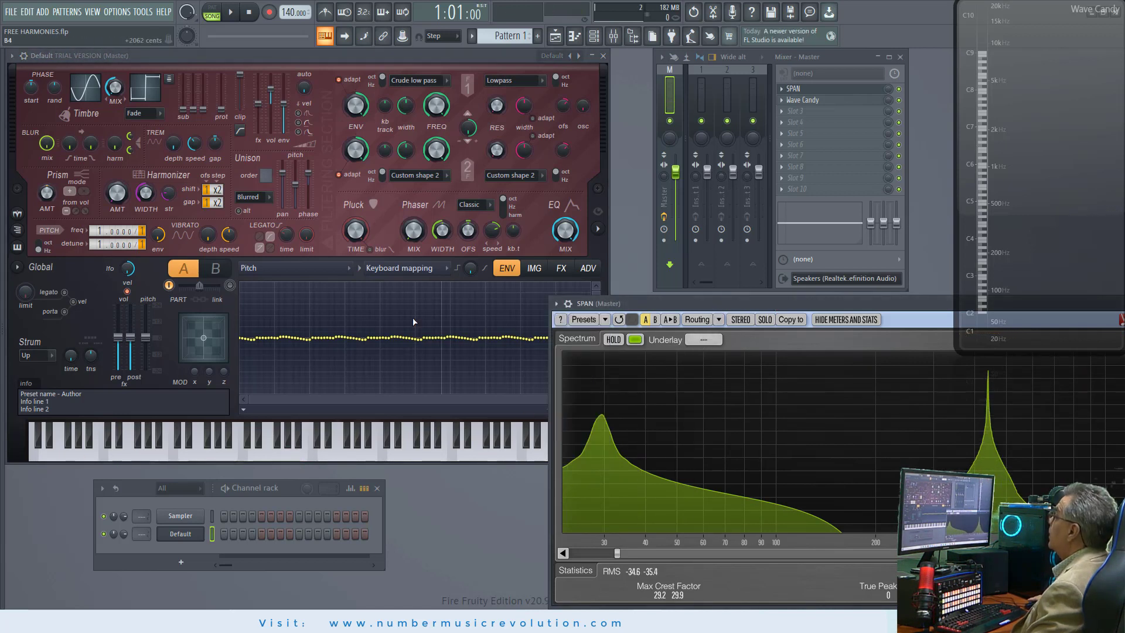